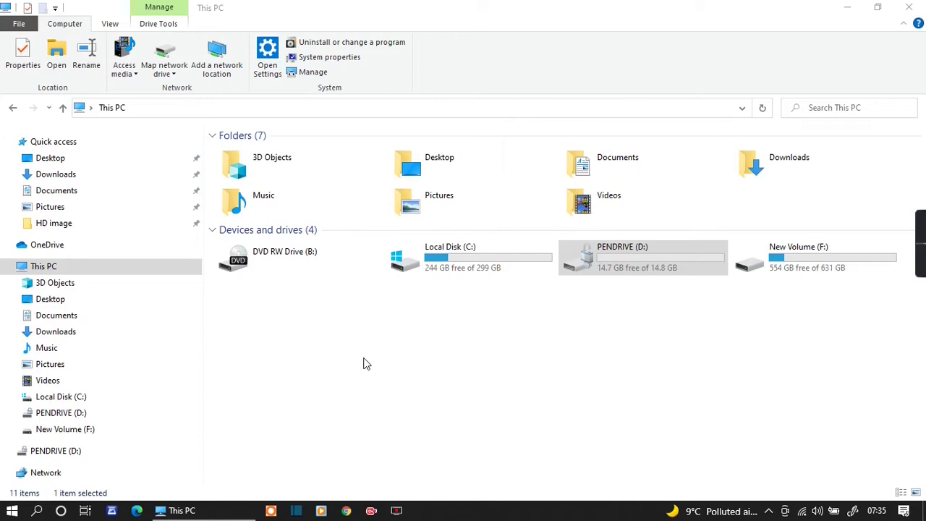
- Open the PENDRIVE (D:) drive to view its contents and close the File Explorer window
{"action": "right_click", "coordinate": [635, 268]}
{"action": "left_click", "coordinate": [669, 138]}
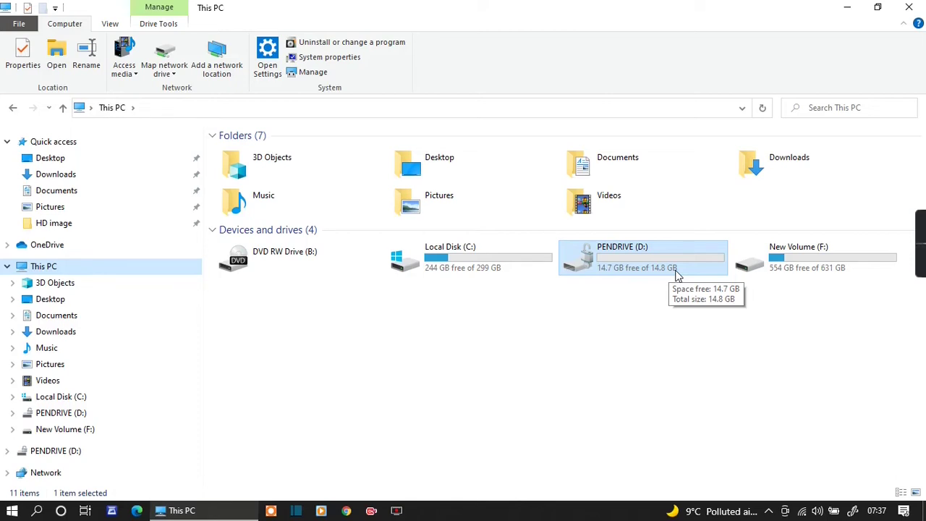
{"action": "right_click", "coordinate": [607, 270]}
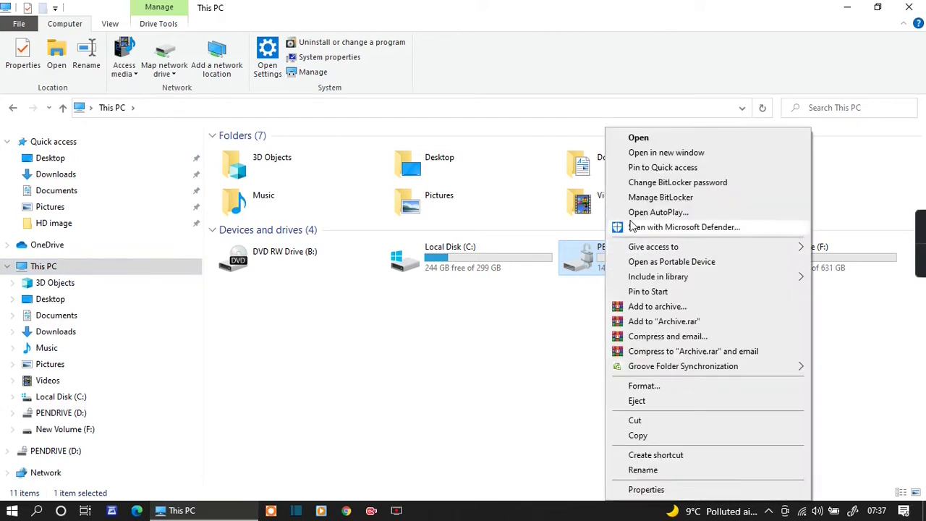
{"action": "left_click", "coordinate": [638, 138]}
{"action": "left_click", "coordinate": [910, 8]}
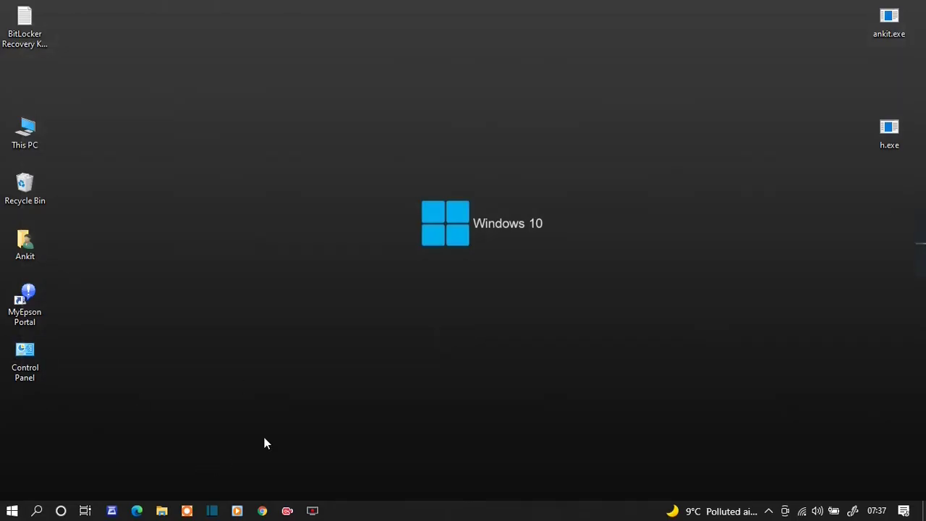
- Show This PC in a new File Explorer window and dismiss the D: drive's location error
{"action": "key", "text": "super+e"}
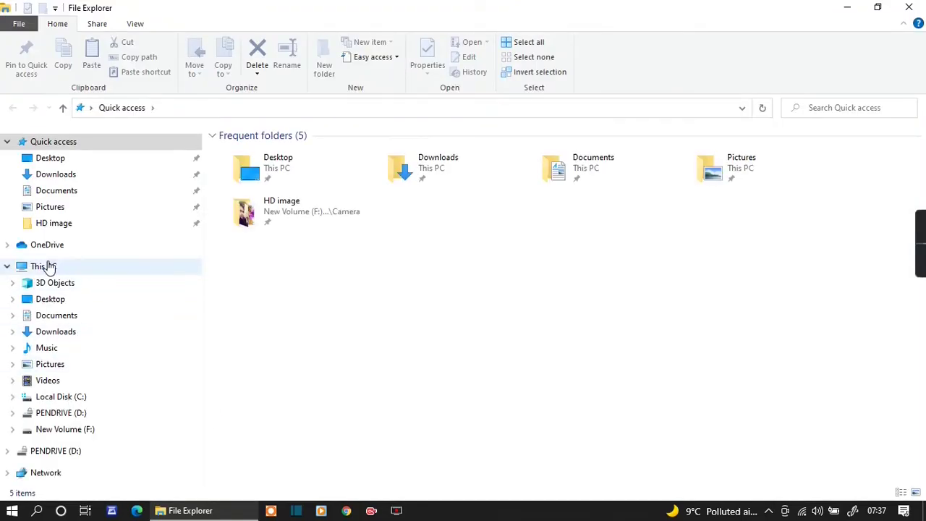
{"action": "left_click", "coordinate": [44, 266]}
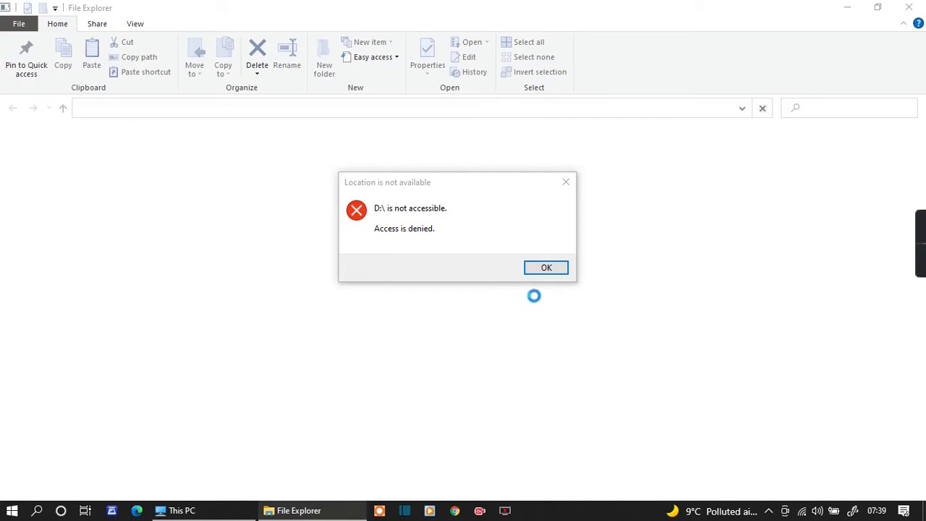
{"action": "left_click", "coordinate": [548, 268]}
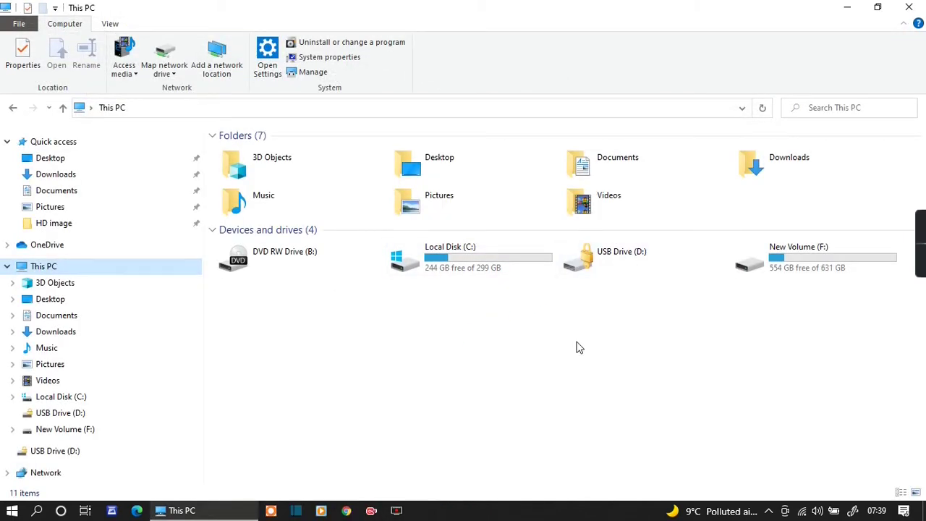
- Unlock the BitLocker-protected USB Drive (D:) by entering its drive password
{"action": "left_click", "coordinate": [617, 273]}
{"action": "double_click", "coordinate": [617, 273]}
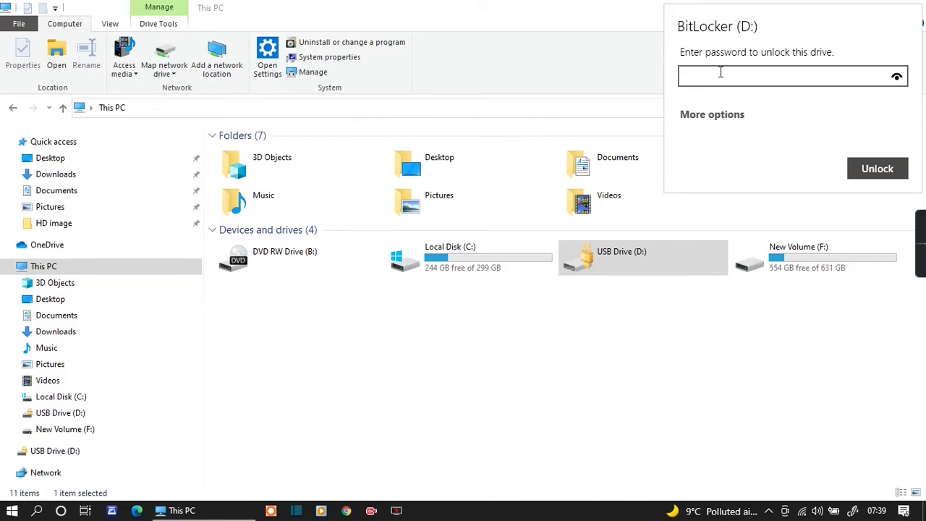
{"action": "type", "text": "•••••••••••"}
{"action": "key", "text": "Return"}
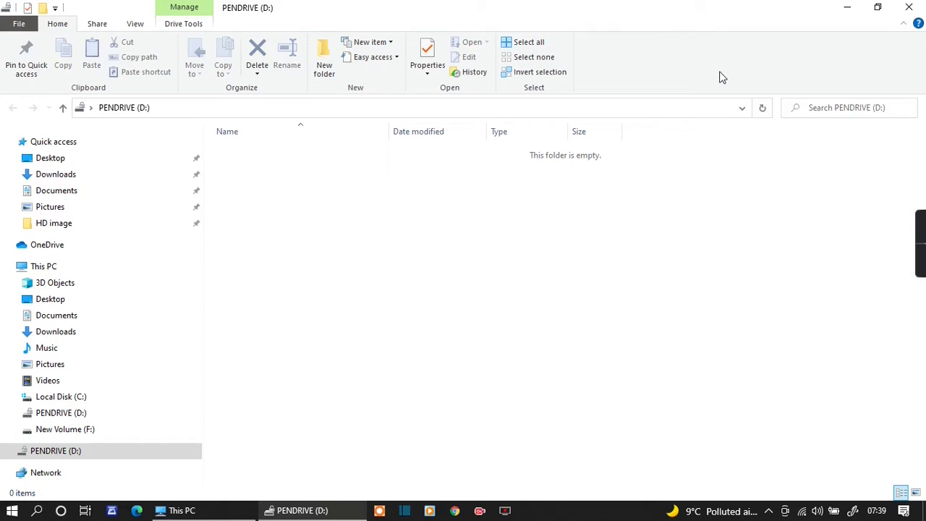
- Open the unlocked PENDRIVE (D:) from This PC to view its contents, and return to This PC
{"action": "left_click", "coordinate": [30, 271]}
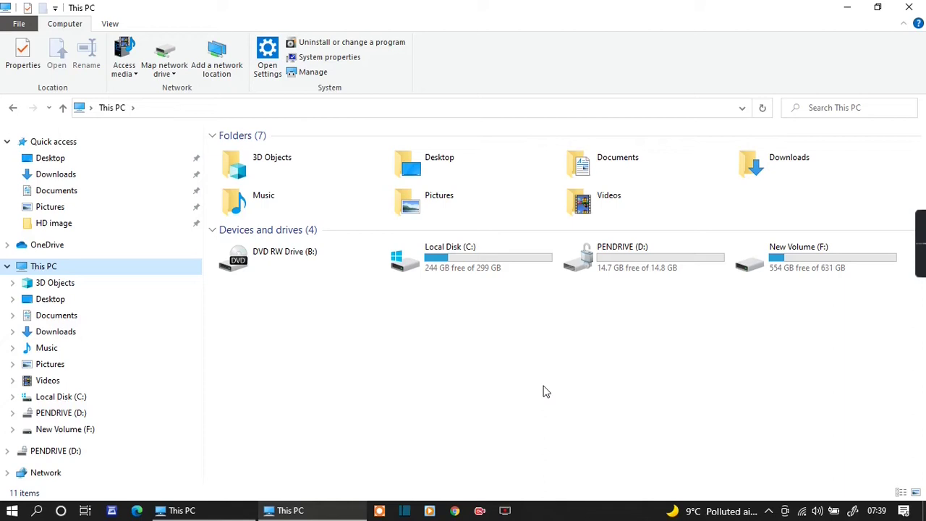
{"action": "left_click", "coordinate": [599, 257]}
{"action": "left_click", "coordinate": [599, 252]}
{"action": "left_click", "coordinate": [635, 256]}
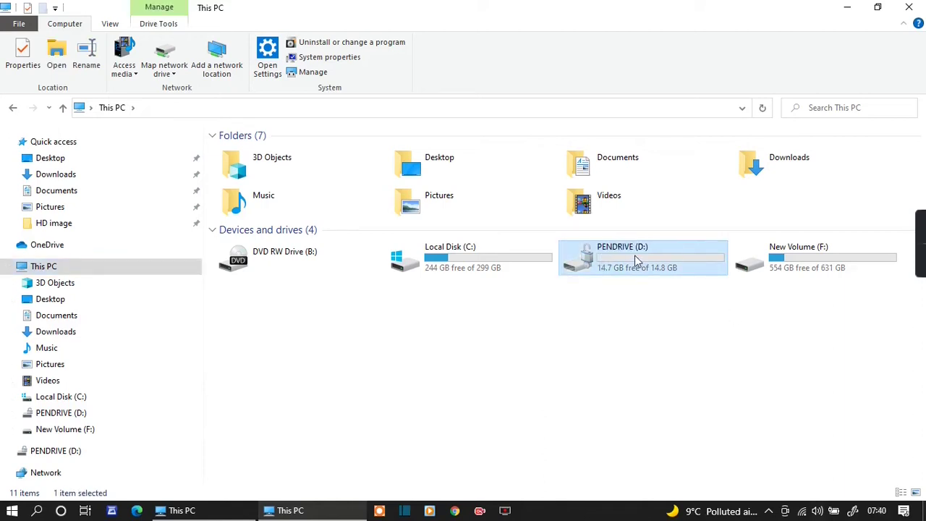
{"action": "double_click", "coordinate": [637, 259]}
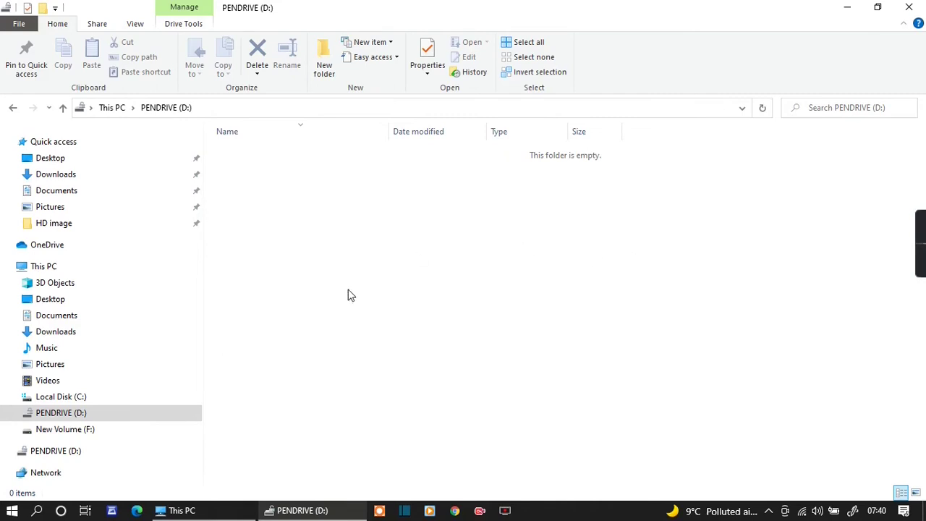
{"action": "left_click", "coordinate": [34, 268]}
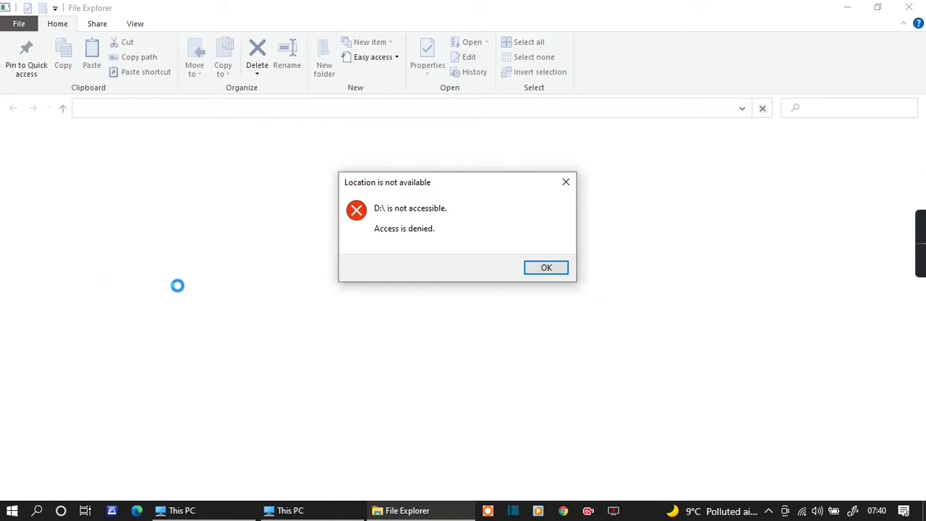
{"action": "left_click", "coordinate": [529, 271]}
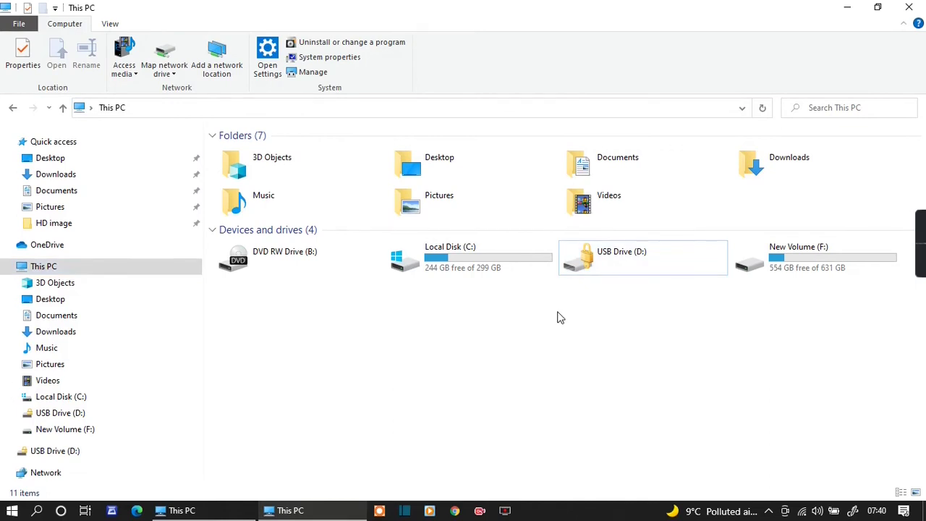
- Bring up BitLocker's recovery key entry for the locked USB Drive (D:)
{"action": "right_click", "coordinate": [627, 262]}
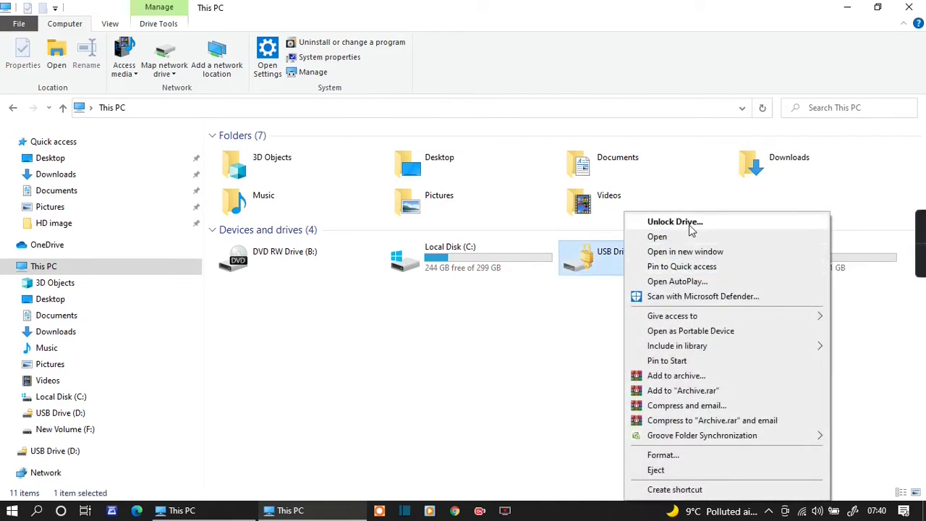
{"action": "left_click", "coordinate": [690, 223]}
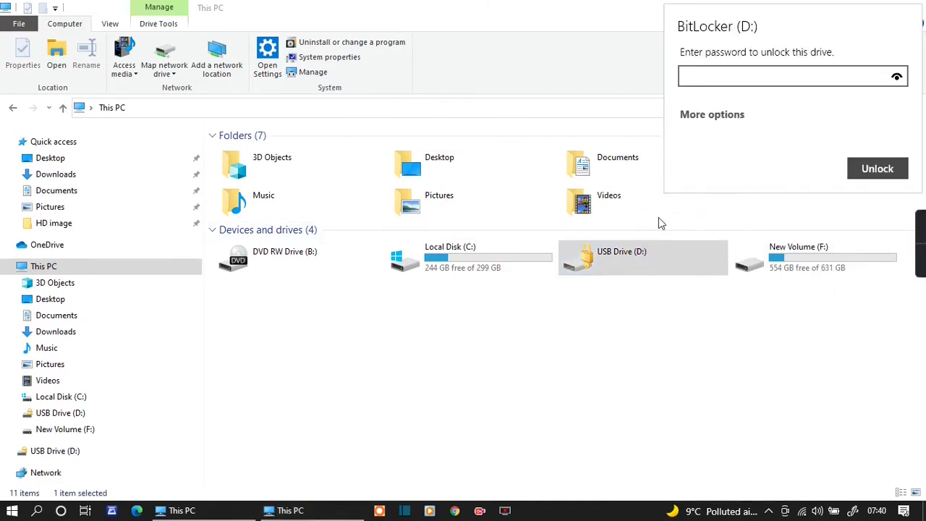
{"action": "left_click", "coordinate": [720, 123]}
{"action": "left_click", "coordinate": [736, 79]}
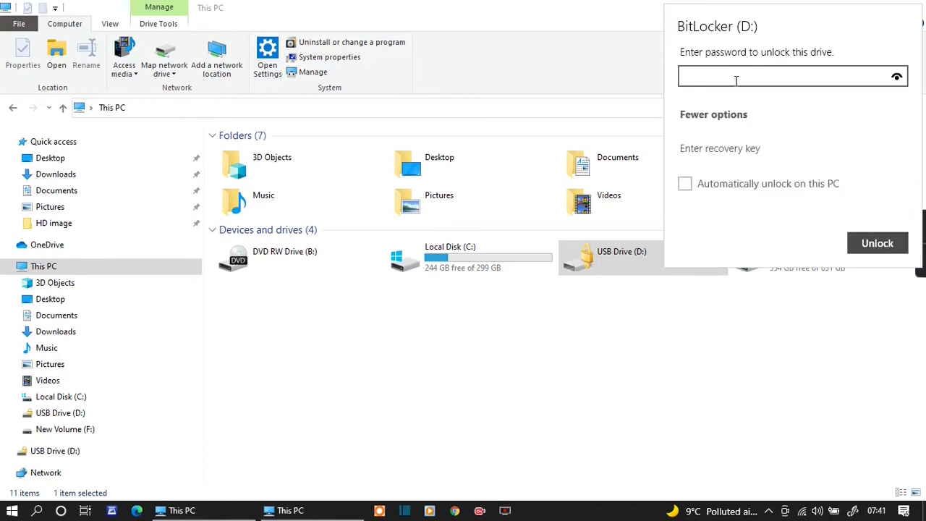
{"action": "left_click", "coordinate": [720, 152]}
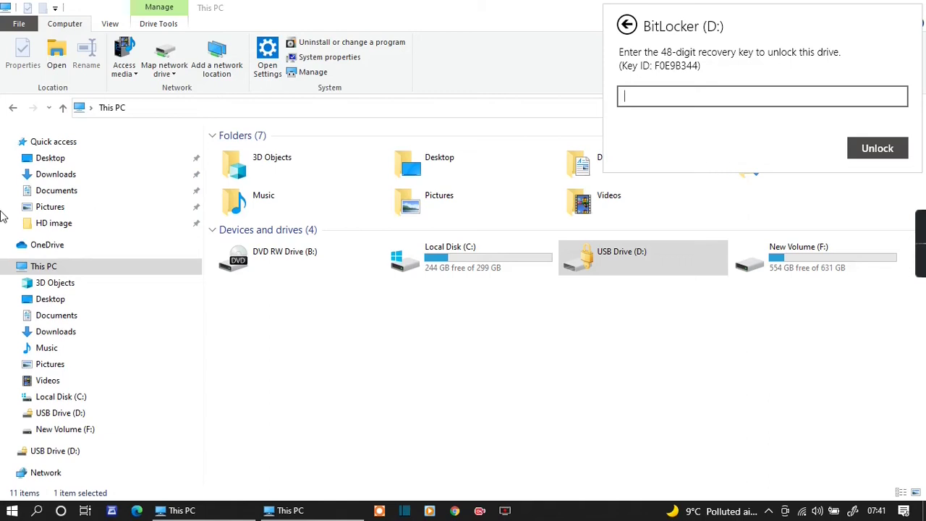
- Copy the 48-digit recovery key from the BitLocker Recovery Key text file on the desktop
{"action": "key", "text": "super+d"}
{"action": "right_click", "coordinate": [238, 100]}
{"action": "left_click", "coordinate": [285, 138]}
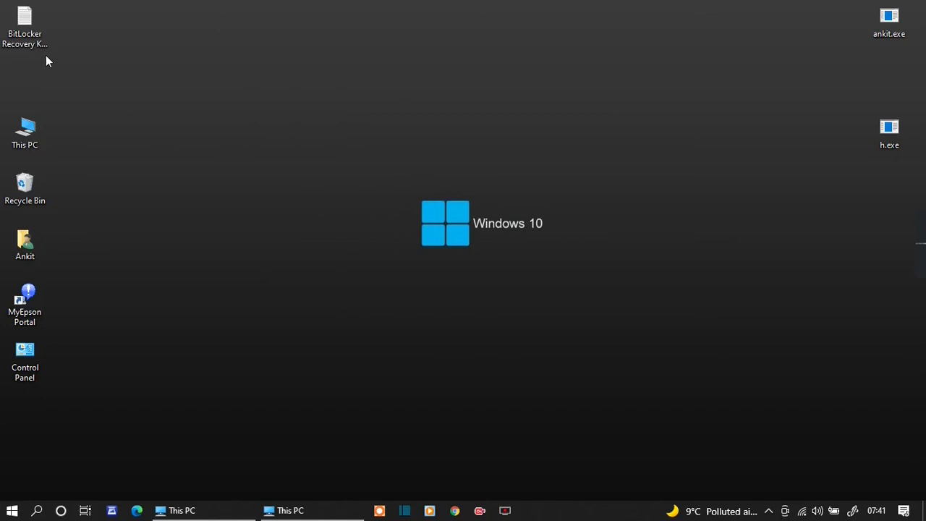
{"action": "double_click", "coordinate": [30, 34]}
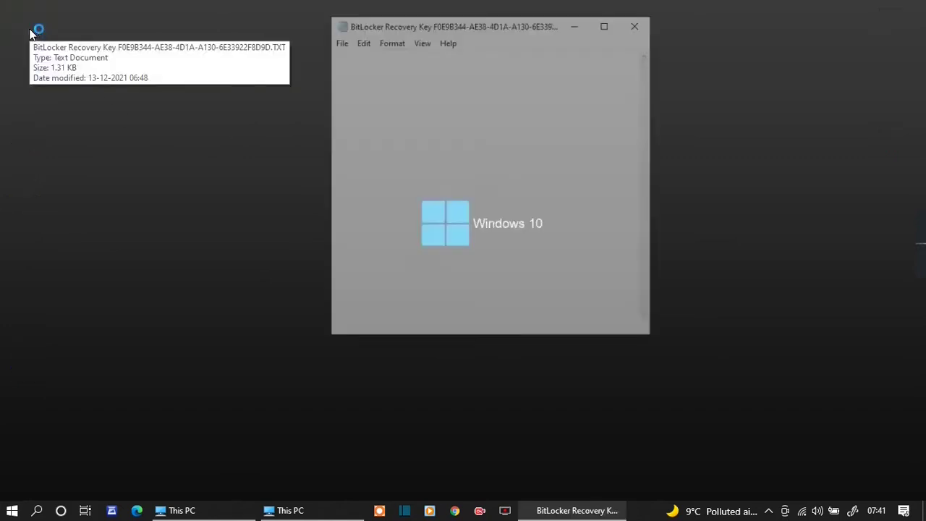
{"action": "left_click", "coordinate": [606, 24]}
{"action": "left_click_drag", "start_coordinate": [45, 250], "coordinate": [460, 251]}
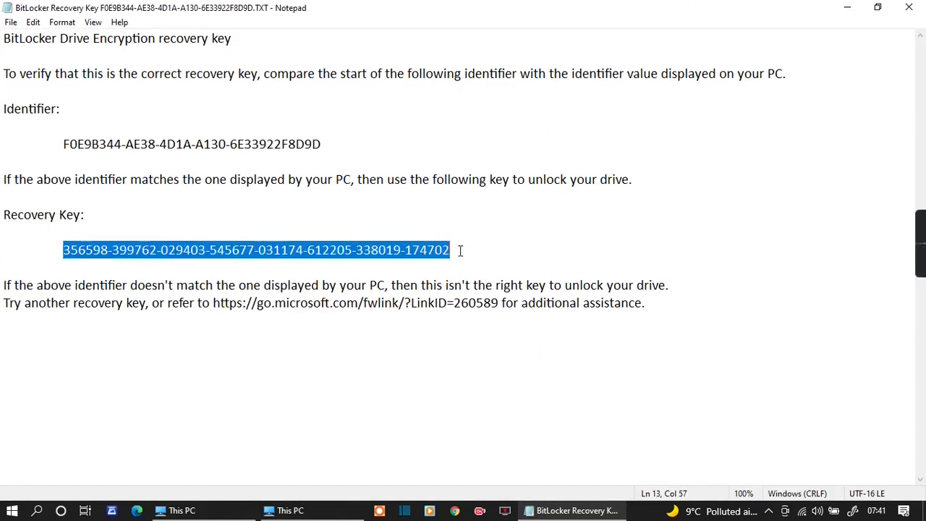
{"action": "right_click", "coordinate": [298, 249]}
{"action": "left_click", "coordinate": [327, 293]}
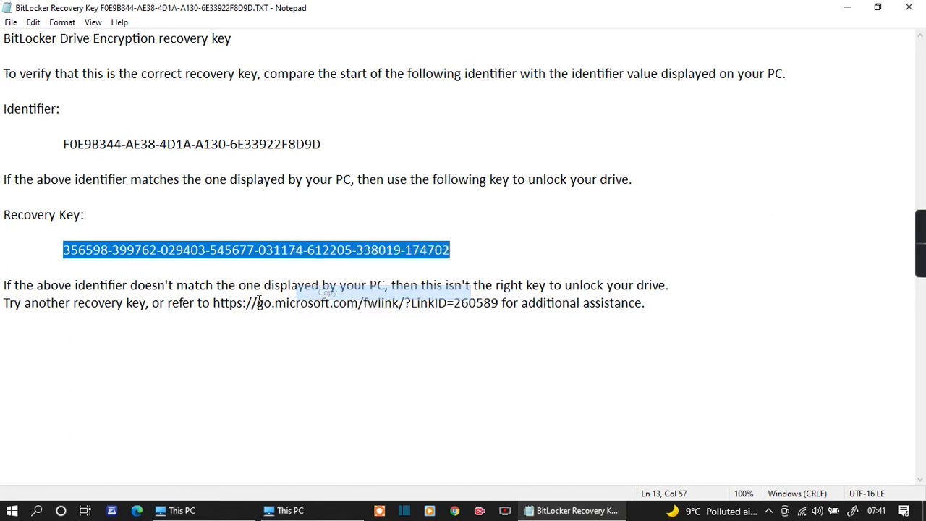
- Unlock USB Drive (D:) in File Explorer by pasting the copied BitLocker recovery key instead of the password
{"action": "left_click", "coordinate": [288, 511]}
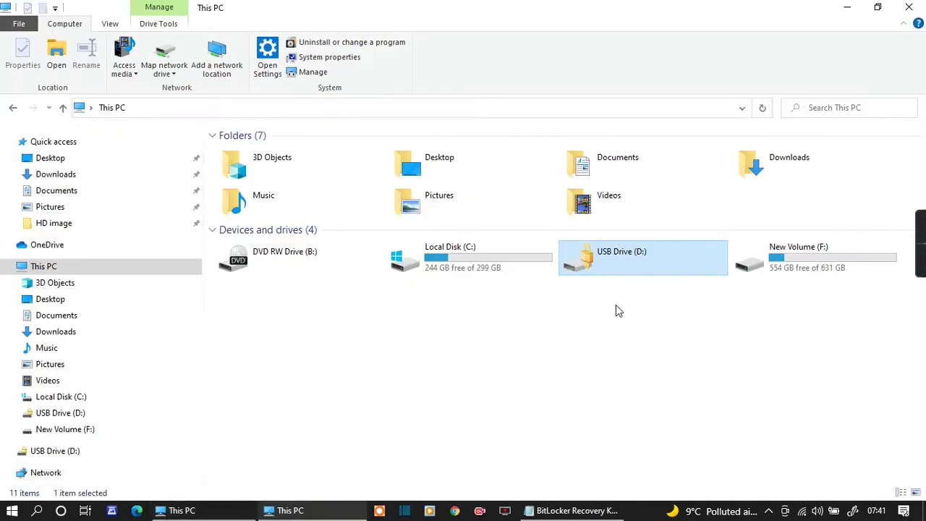
{"action": "right_click", "coordinate": [656, 257]}
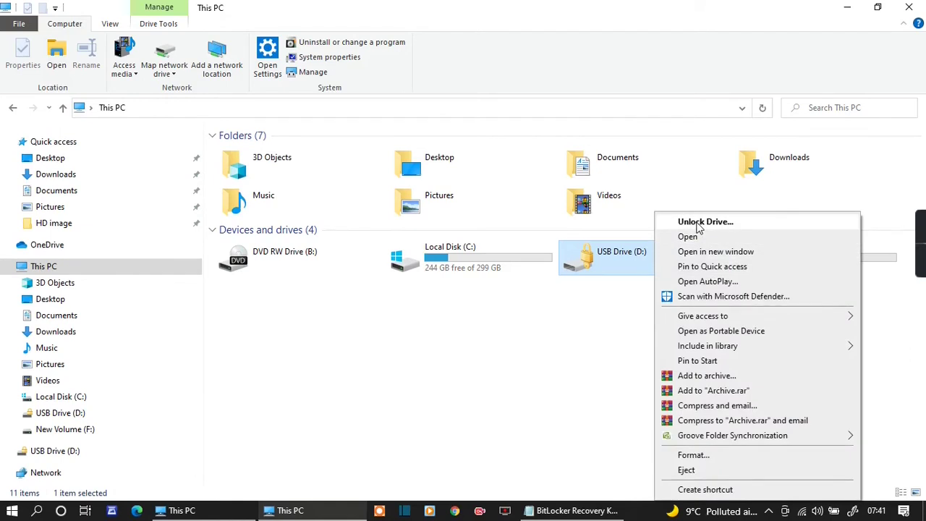
{"action": "left_click", "coordinate": [699, 226]}
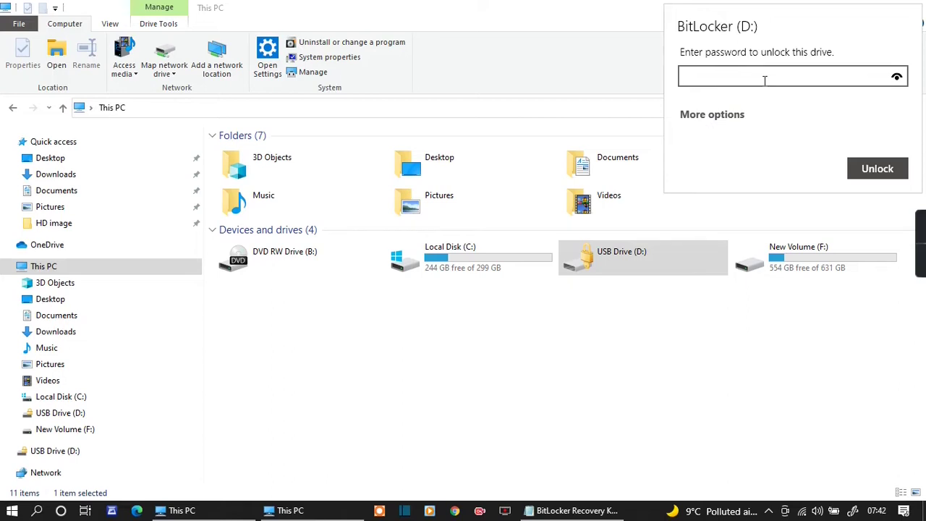
{"action": "left_click", "coordinate": [716, 123]}
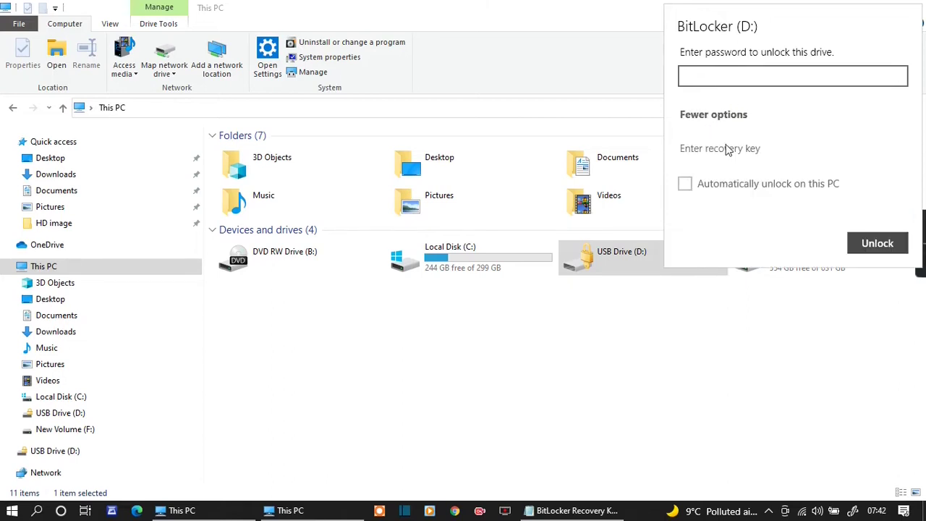
{"action": "left_click", "coordinate": [729, 149]}
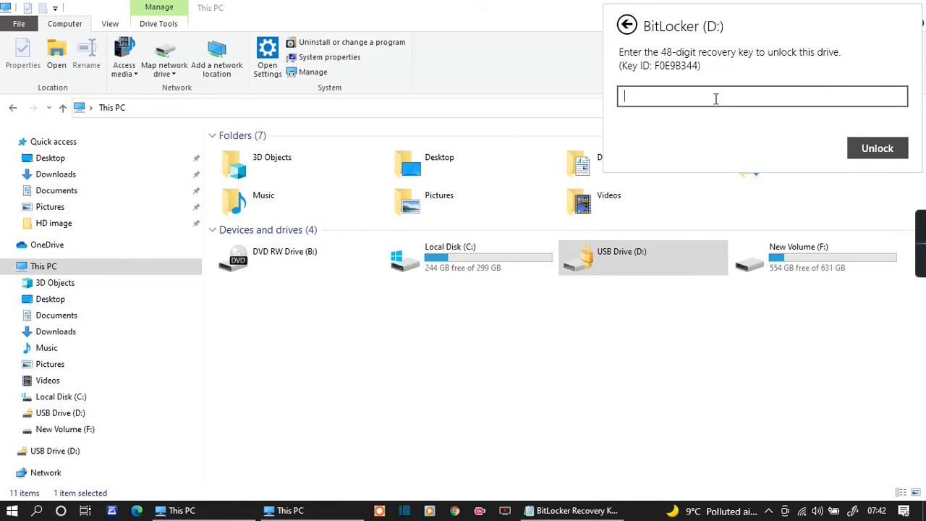
{"action": "key", "text": "ctrl+v"}
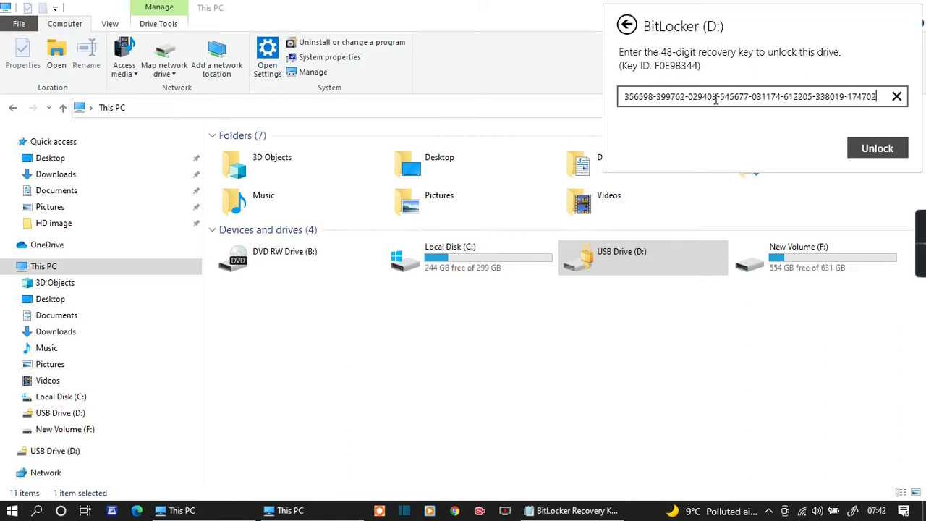
{"action": "left_click", "coordinate": [878, 150]}
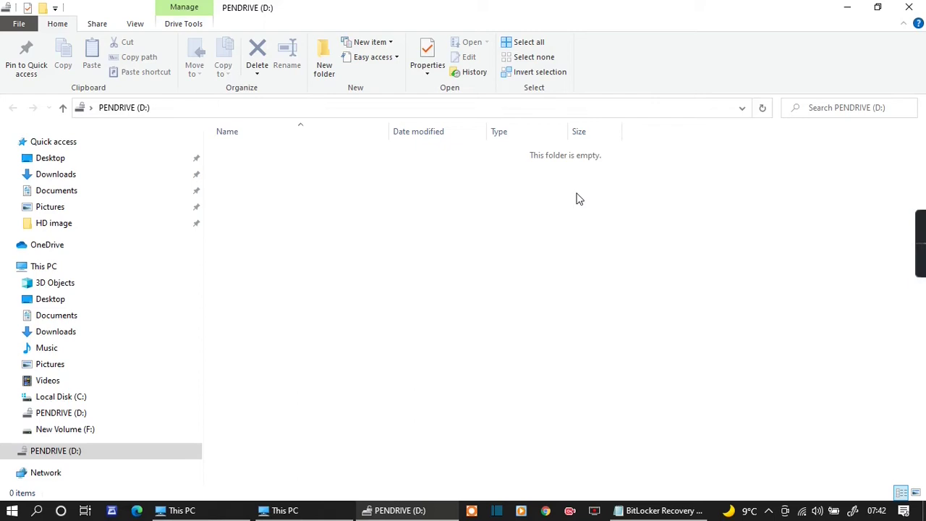
- Quick-format PENDRIVE (D:) from This PC as NTFS with a 4096-byte allocation unit size, and close the format dialog
{"action": "left_click", "coordinate": [40, 265]}
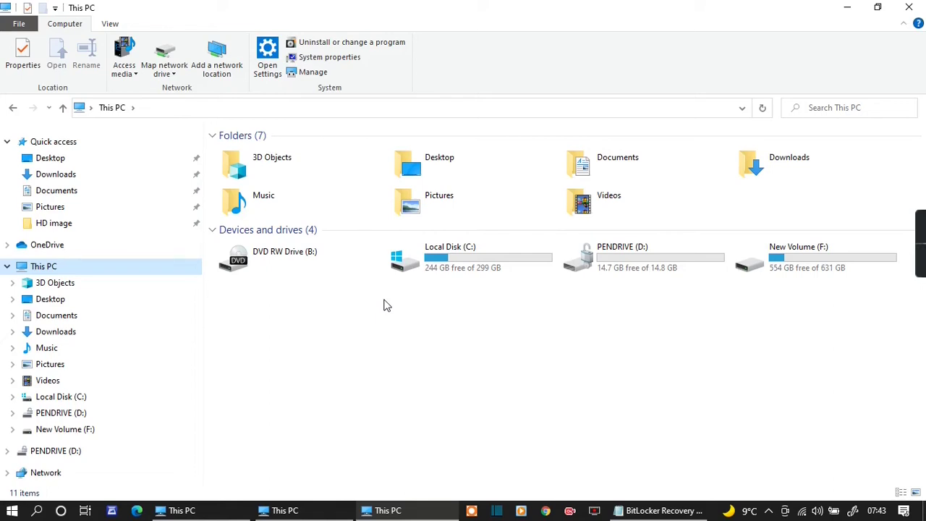
{"action": "left_click", "coordinate": [607, 265]}
{"action": "right_click", "coordinate": [607, 265]}
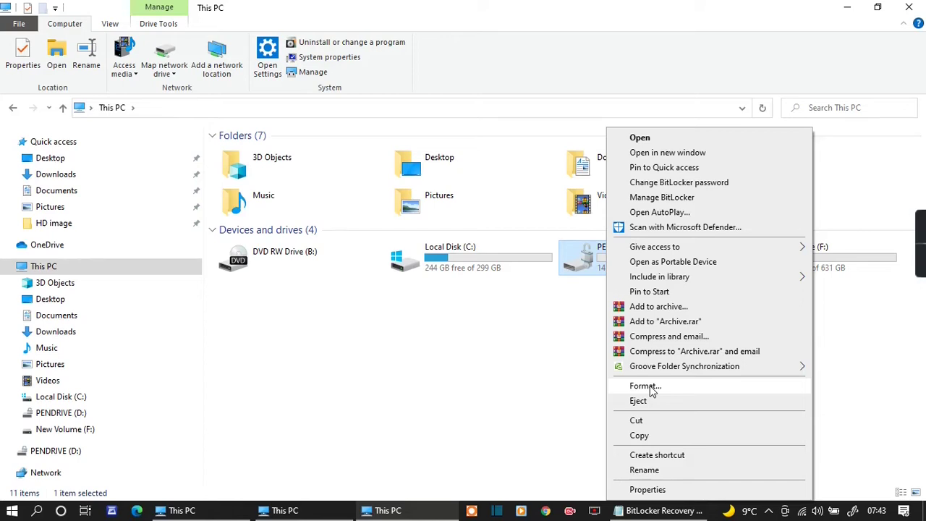
{"action": "left_click", "coordinate": [646, 387]}
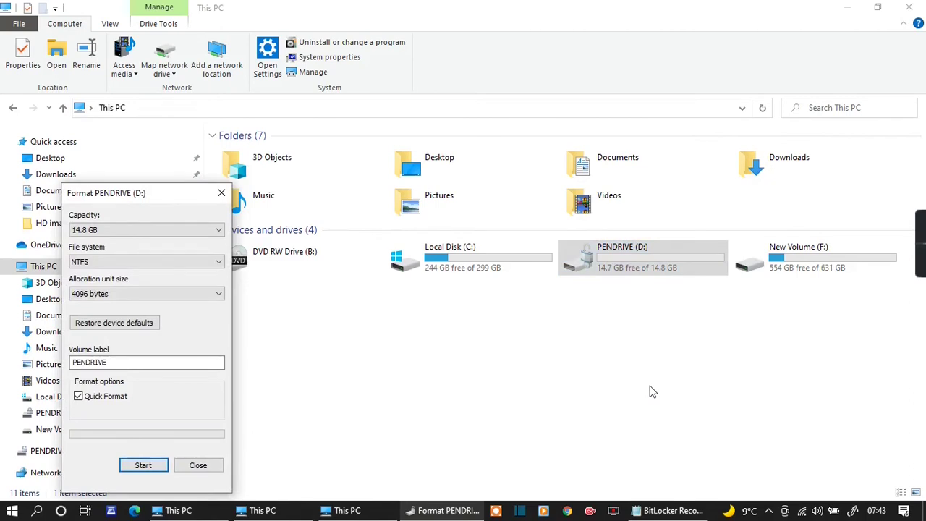
{"action": "left_click", "coordinate": [155, 466]}
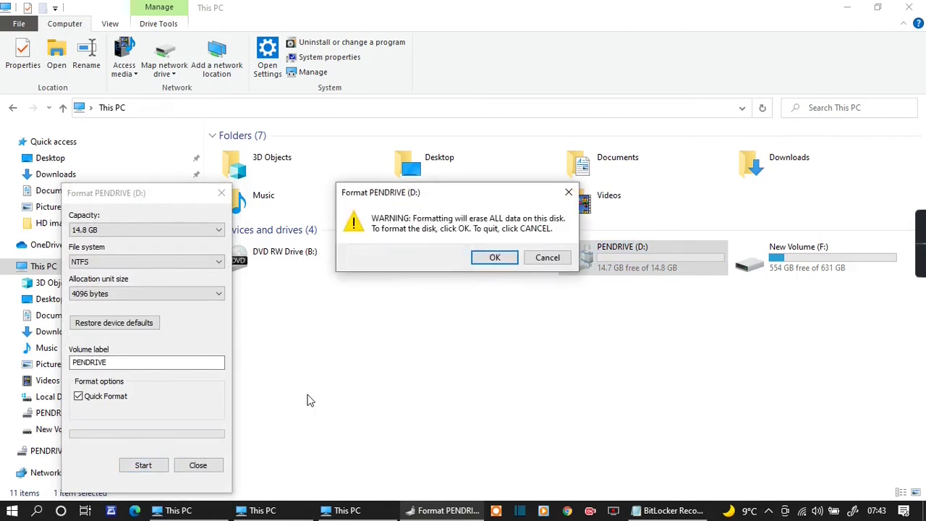
{"action": "left_click", "coordinate": [491, 257]}
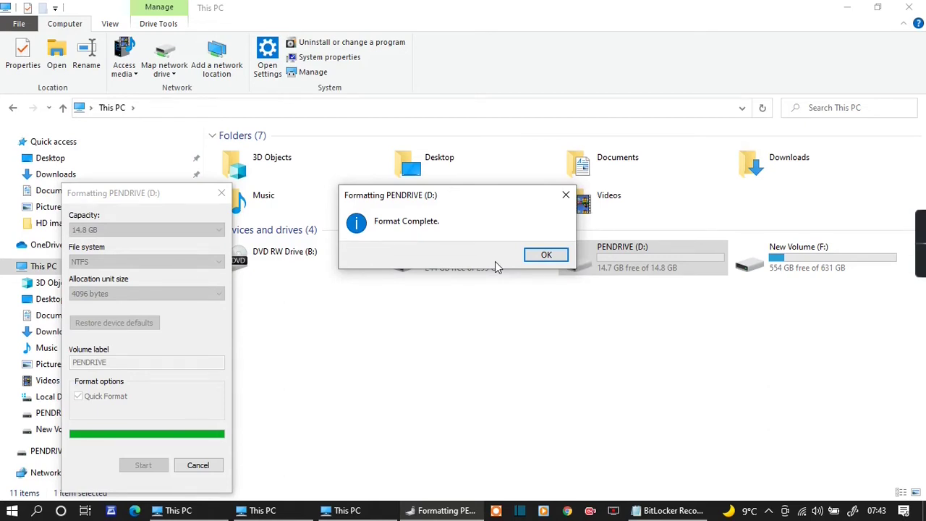
{"action": "left_click", "coordinate": [539, 254]}
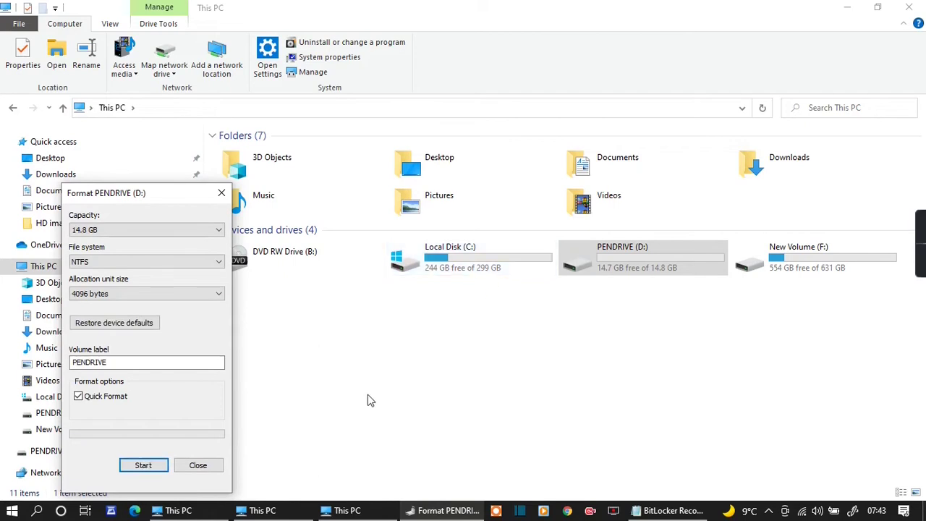
{"action": "left_click", "coordinate": [203, 467]}
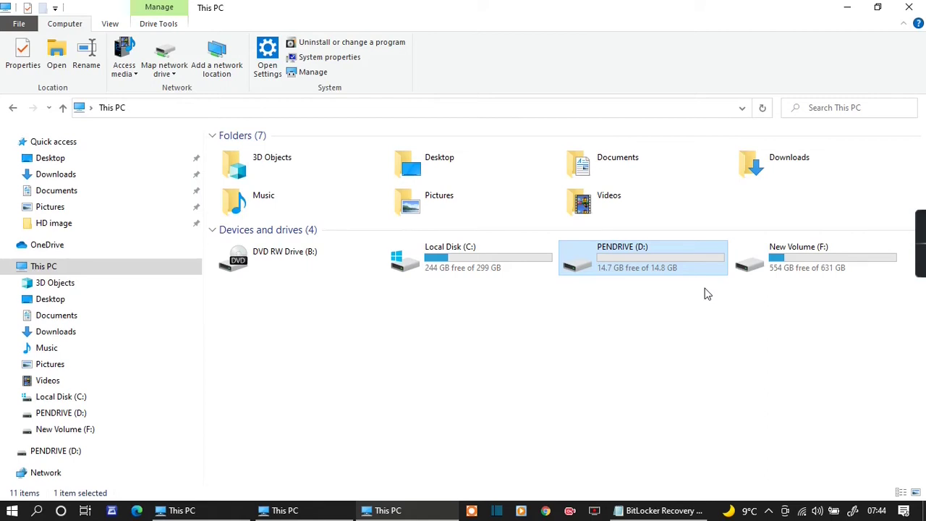
- Search Windows for "bit" and open the Manage BitLocker control panel item
{"action": "right_click", "coordinate": [657, 257]}
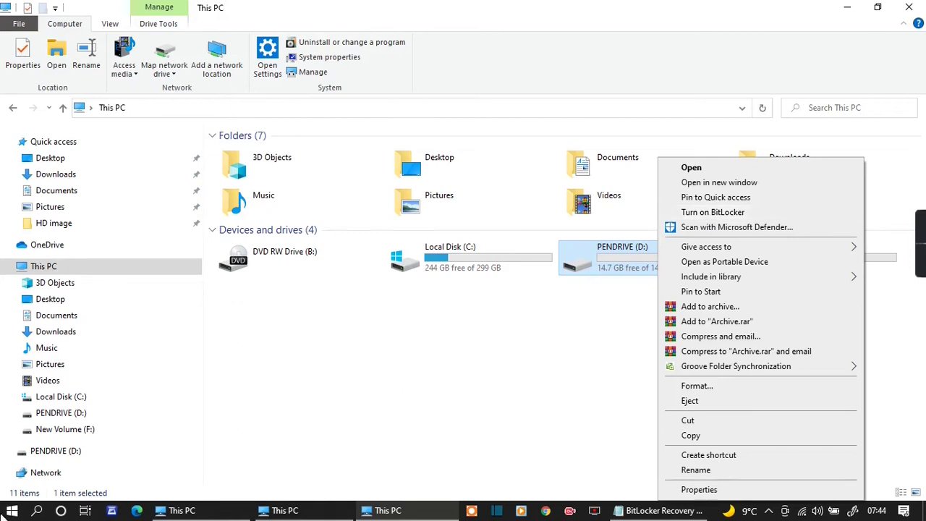
{"action": "left_click", "coordinate": [45, 517]}
{"action": "left_click", "coordinate": [45, 517]}
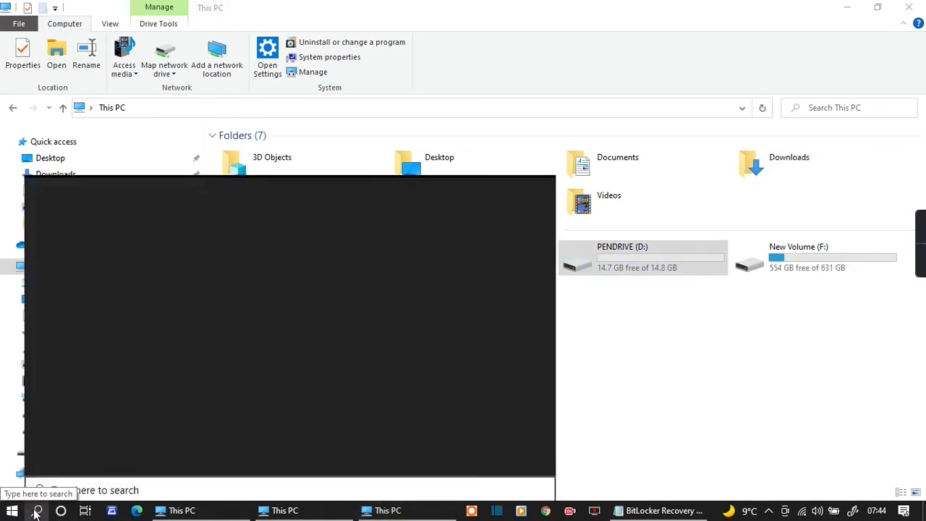
{"action": "left_click", "coordinate": [36, 512]}
{"action": "left_click", "coordinate": [36, 512]}
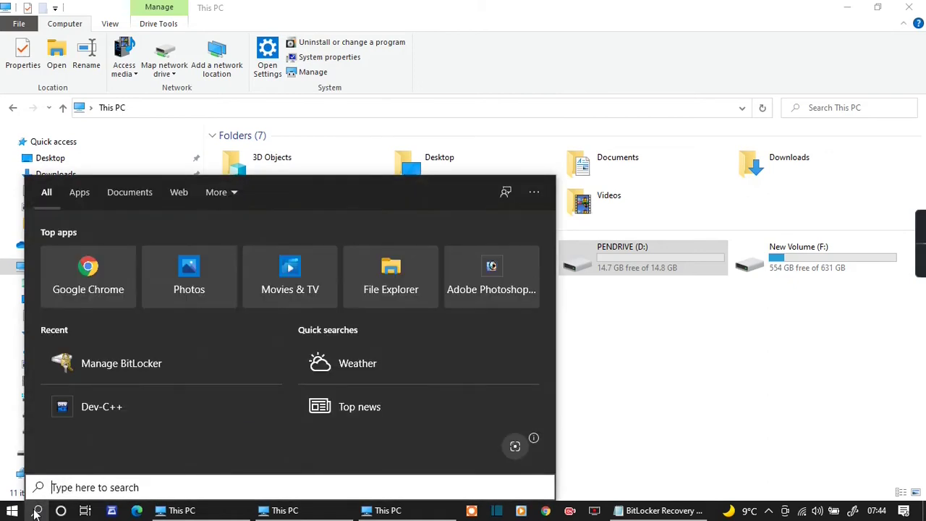
{"action": "type", "text": "bit"}
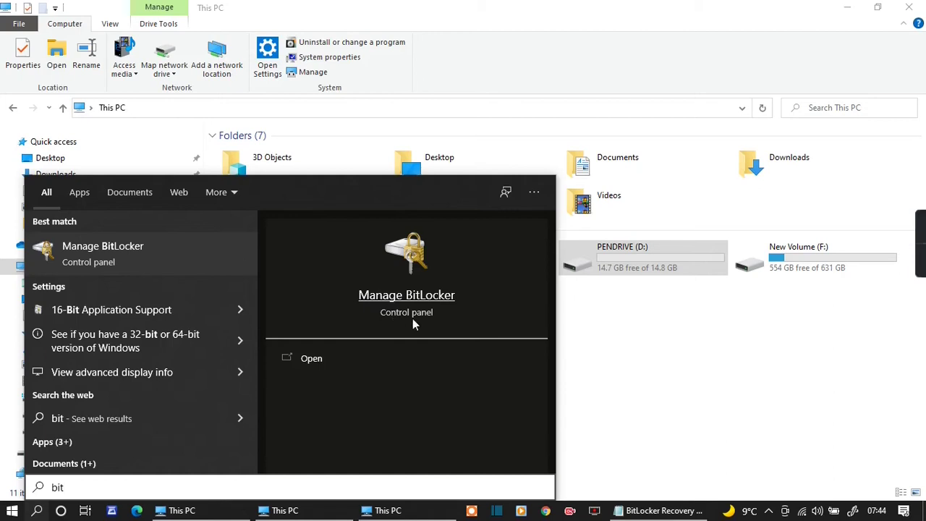
{"action": "left_click", "coordinate": [324, 361]}
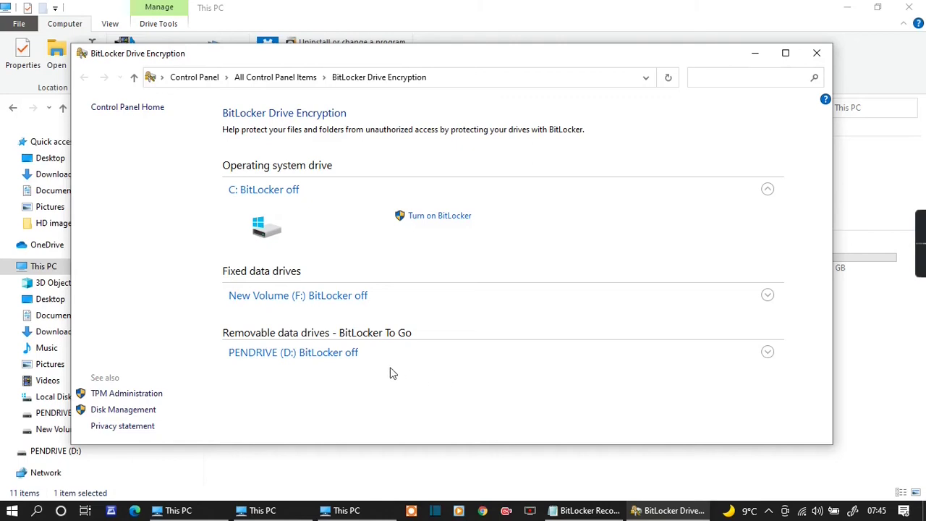
- Show the BitLocker options for PENDRIVE (D:) in the maximized BitLocker Drive Encryption window, and minimize the window
{"action": "left_click", "coordinate": [331, 363]}
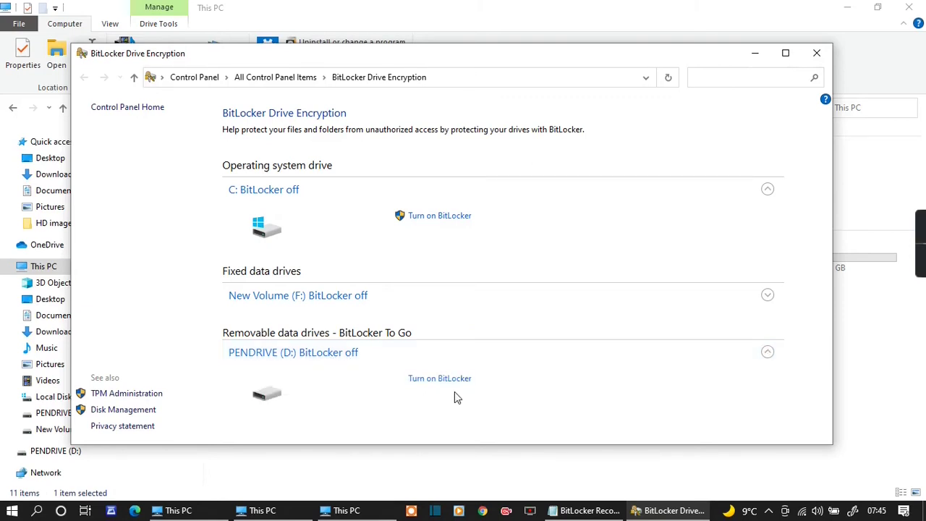
{"action": "left_click", "coordinate": [786, 56]}
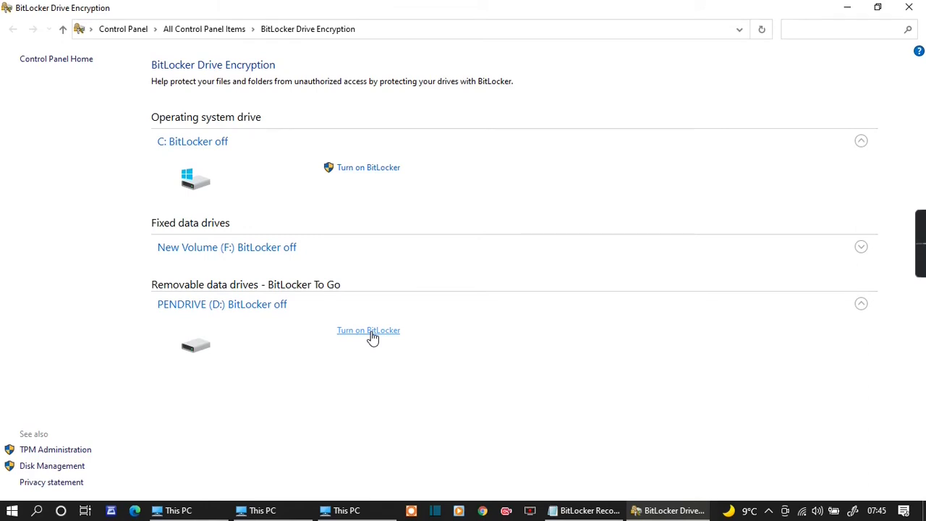
{"action": "left_click", "coordinate": [848, 8]}
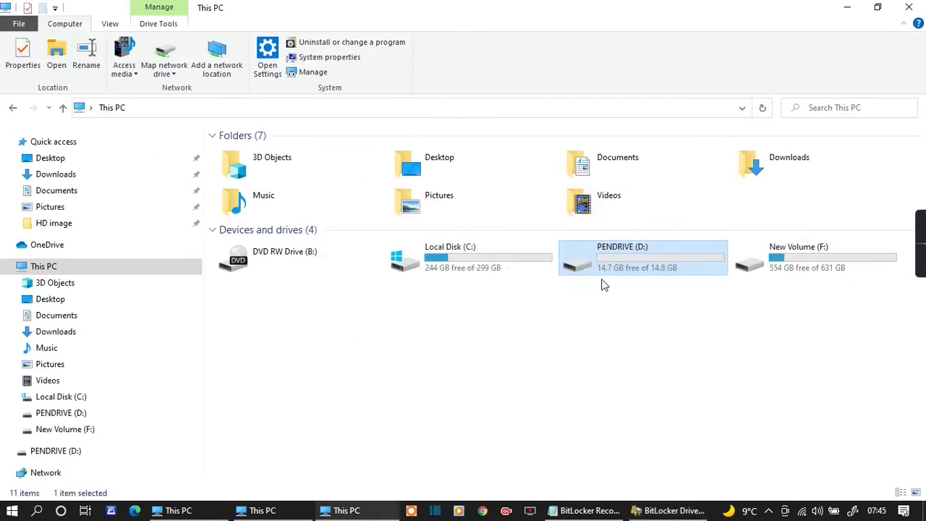
- Turn on BitLocker for PENDRIVE (D:) from This PC with password unlocking, entering and re-entering the drive password
{"action": "right_click", "coordinate": [623, 260]}
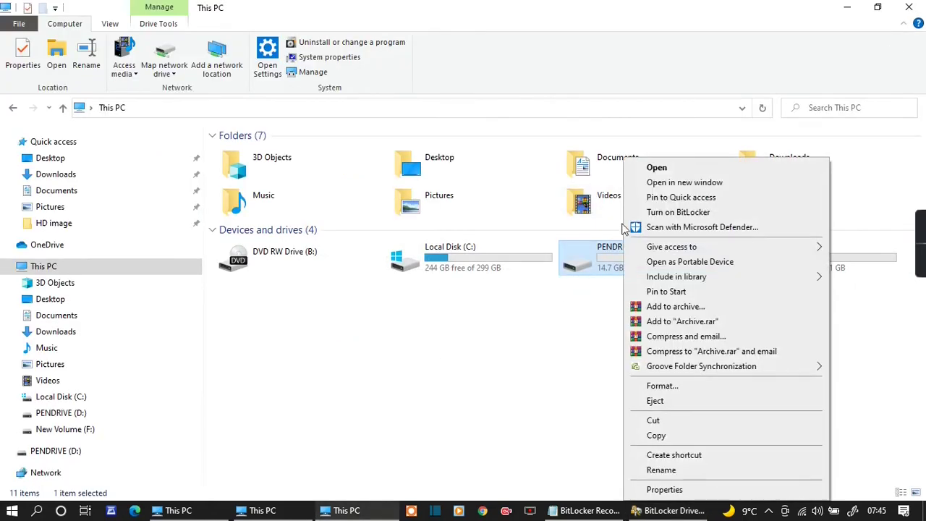
{"action": "left_click", "coordinate": [686, 213]}
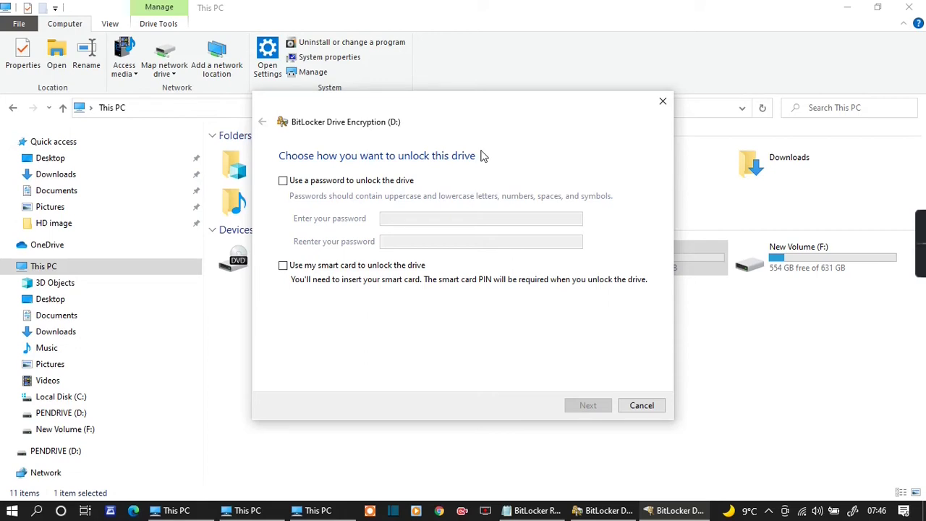
{"action": "left_click", "coordinate": [283, 182]}
{"action": "left_click", "coordinate": [419, 222]}
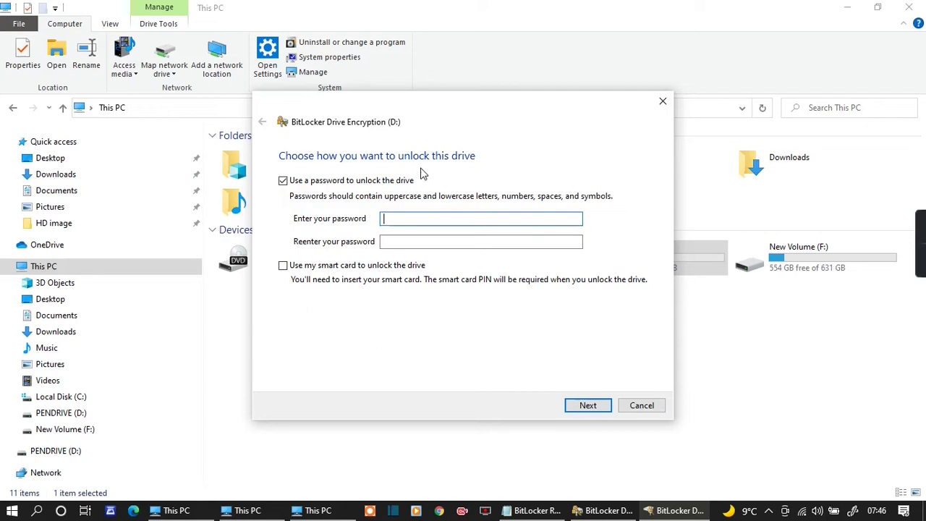
{"action": "type", "text": "aaaaaaaaa"}
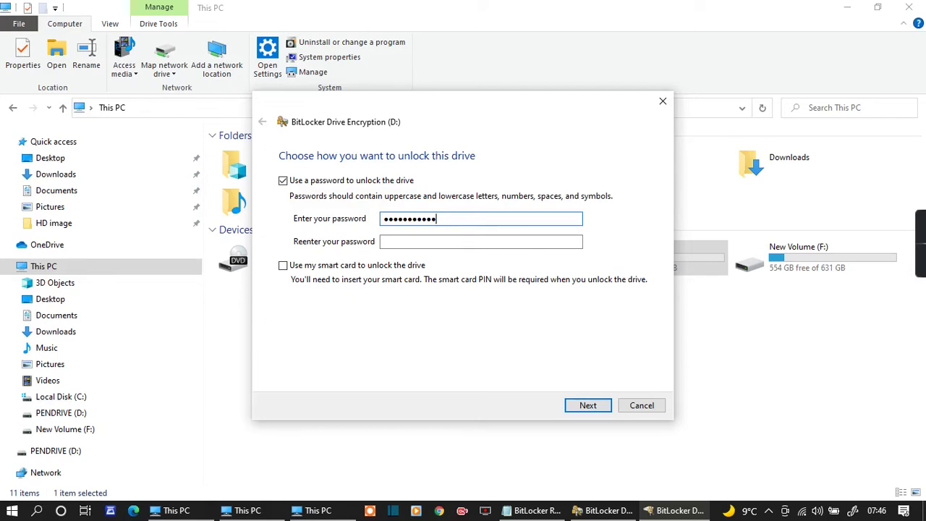
{"action": "left_click", "coordinate": [382, 245]}
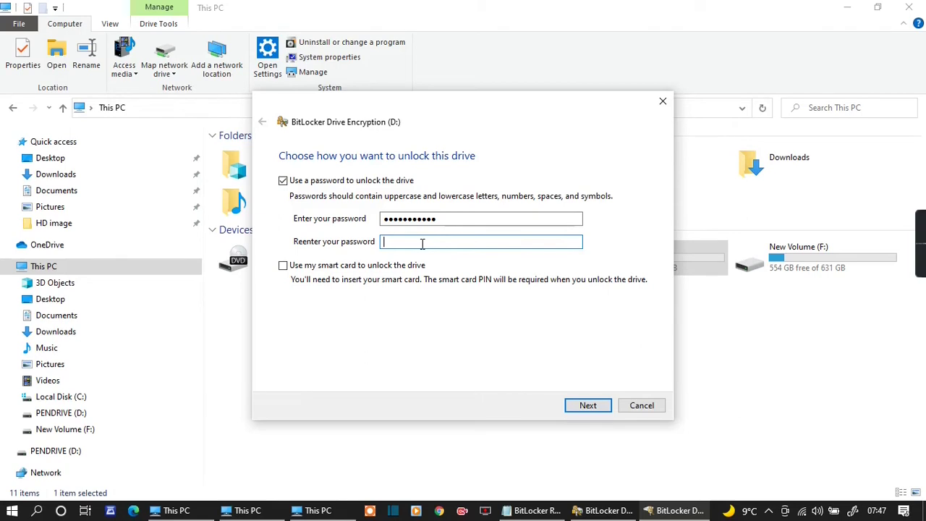
{"action": "type", "text": "*"}
{"action": "key", "text": "BackSpace"}
{"action": "type", "text": "***********"}
{"action": "left_click", "coordinate": [592, 409]}
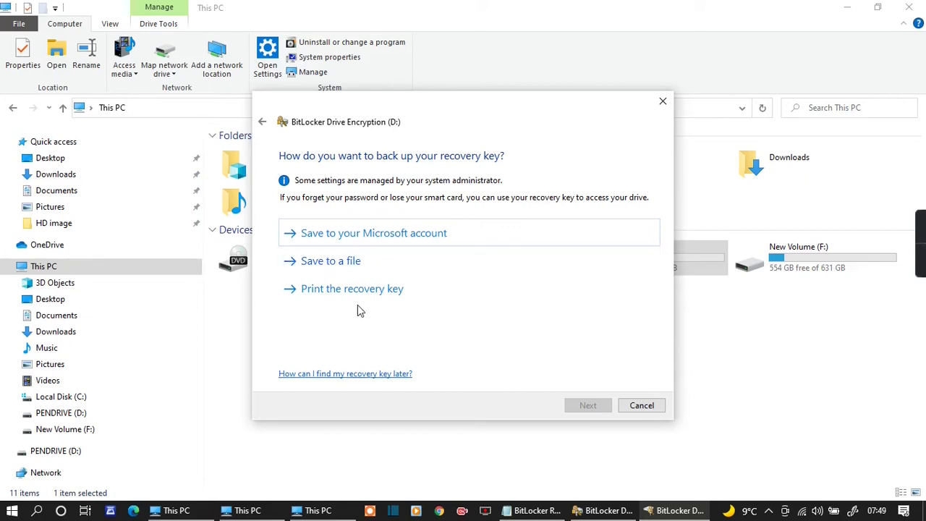
- Back up the recovery key as a text file on the Desktop, check the file there, and continue the BitLocker setup
{"action": "left_click", "coordinate": [326, 267]}
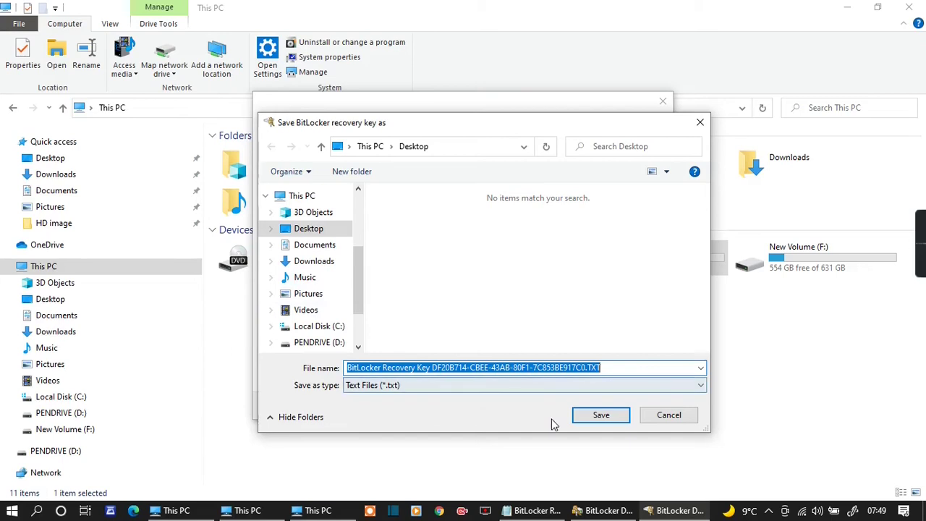
{"action": "left_click", "coordinate": [603, 419]}
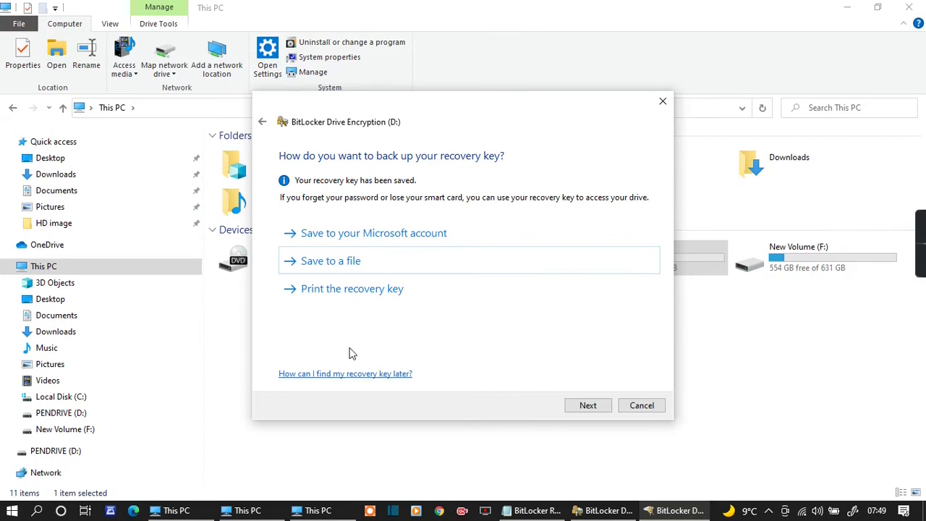
{"action": "key", "text": "super+d"}
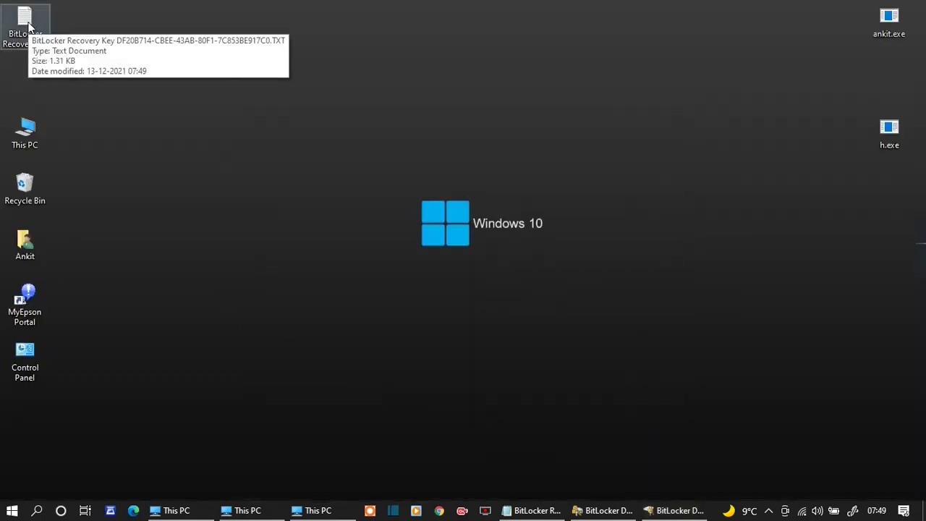
{"action": "key", "text": "super+d"}
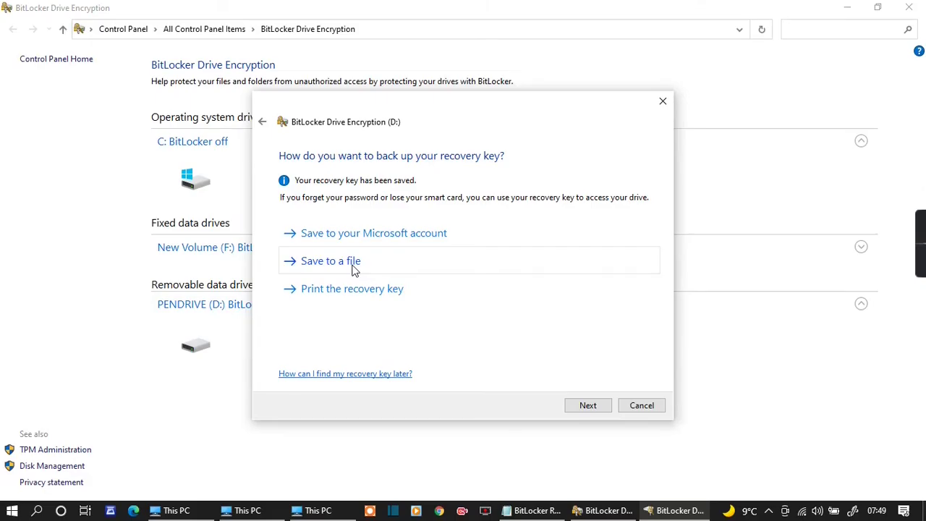
{"action": "left_click", "coordinate": [588, 406]}
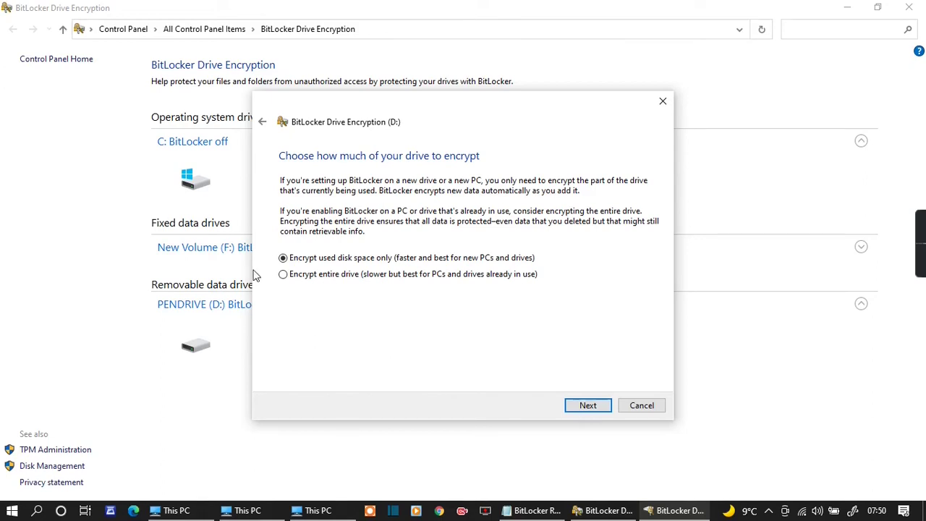
- Encrypt the entire drive D: in Compatible mode, and close the completion message
{"action": "left_click", "coordinate": [287, 280]}
{"action": "left_click", "coordinate": [587, 407]}
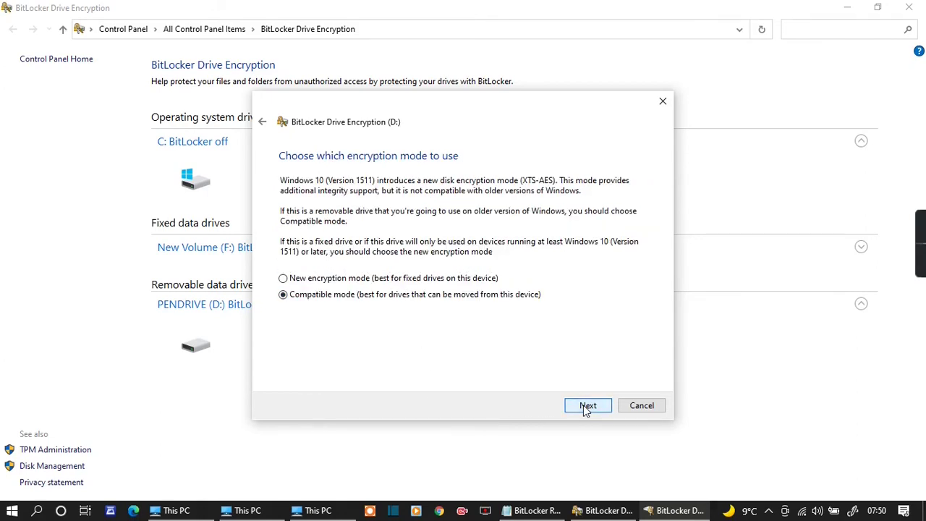
{"action": "left_click", "coordinate": [586, 407]}
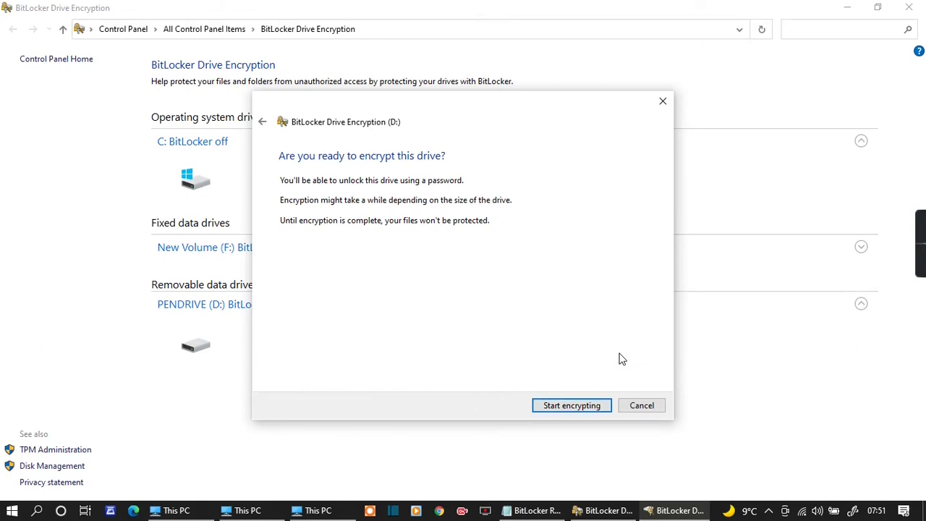
{"action": "left_click", "coordinate": [571, 405]}
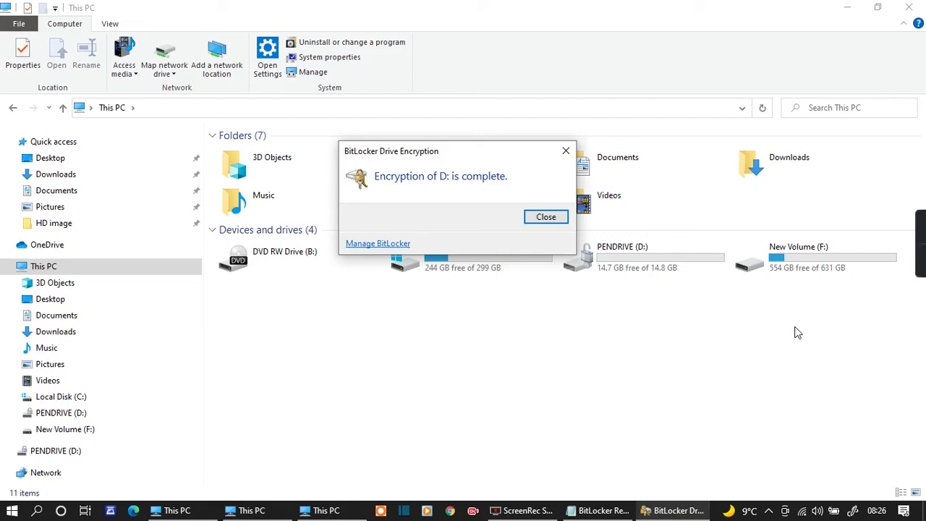
{"action": "left_click", "coordinate": [542, 221]}
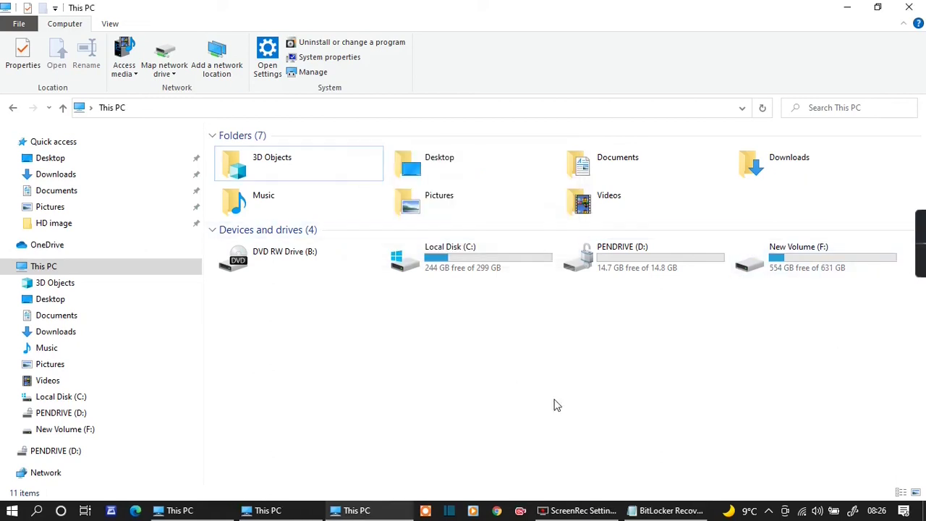
- Open the encrypted PENDRIVE (D:) to view its contents, and return to This PC
{"action": "right_click", "coordinate": [596, 259]}
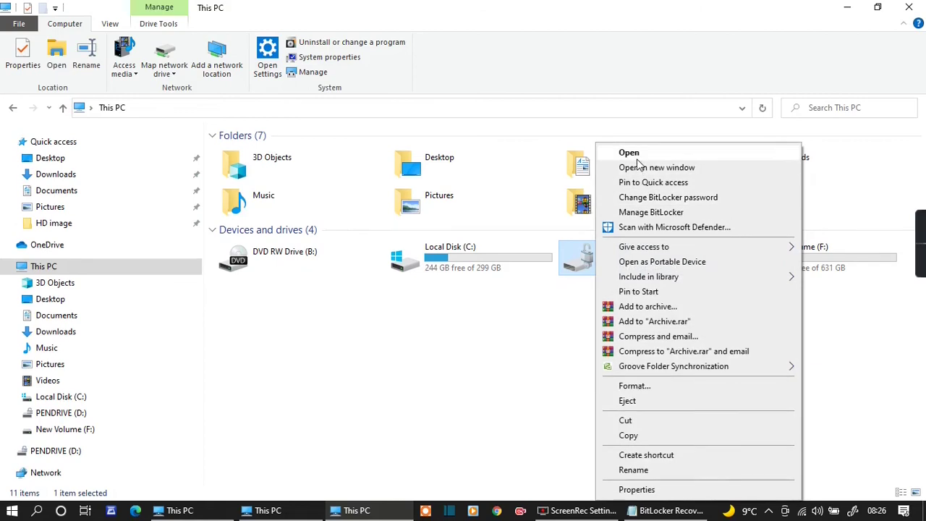
{"action": "left_click", "coordinate": [636, 155]}
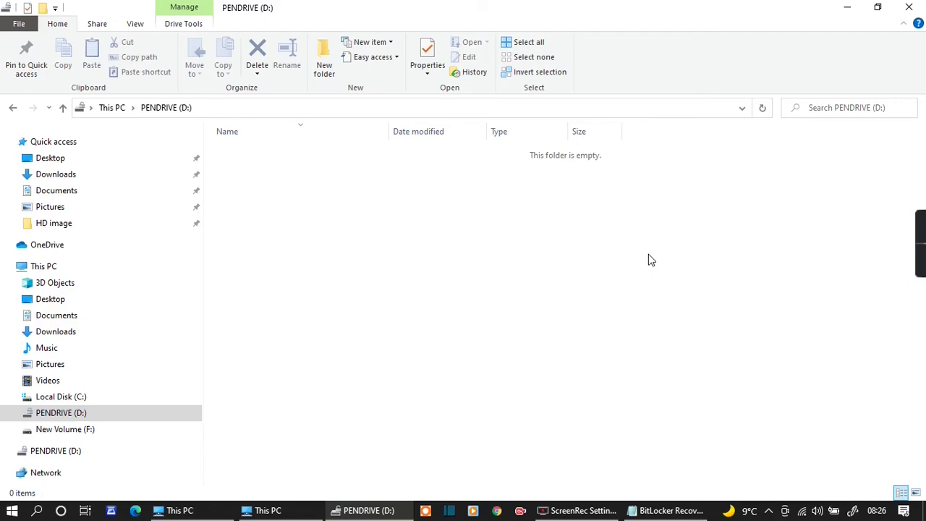
{"action": "left_click", "coordinate": [44, 266]}
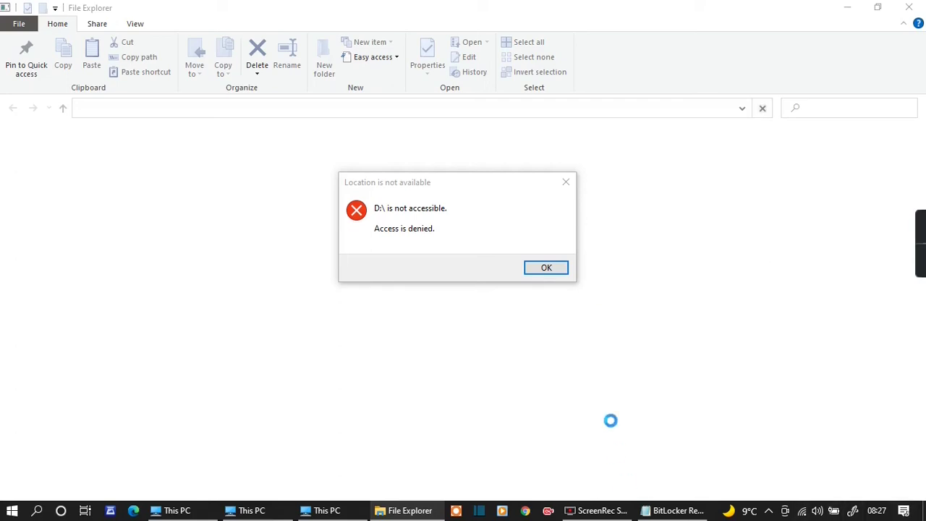
- Dismiss the access error, unlock USB Drive (D:) with its BitLocker password, and return to This PC
{"action": "left_click", "coordinate": [544, 269]}
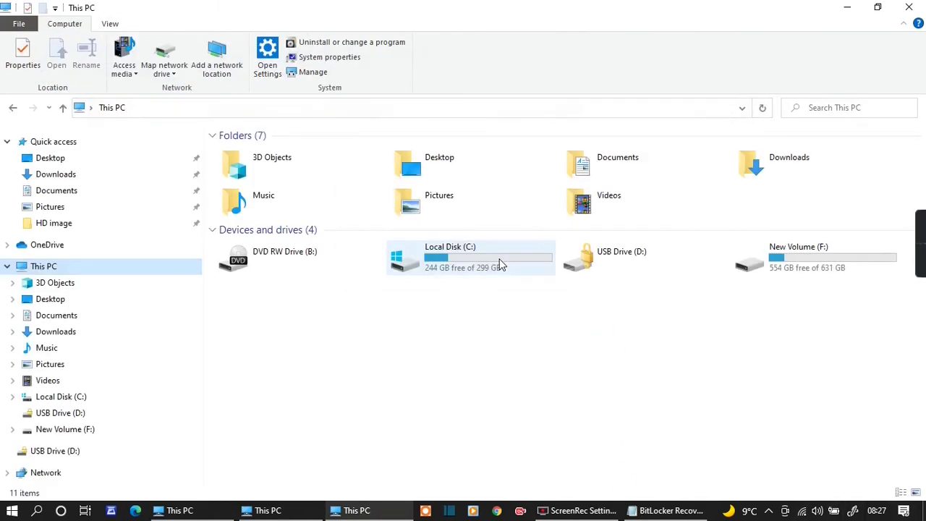
{"action": "left_click", "coordinate": [624, 269]}
{"action": "right_click", "coordinate": [624, 269]}
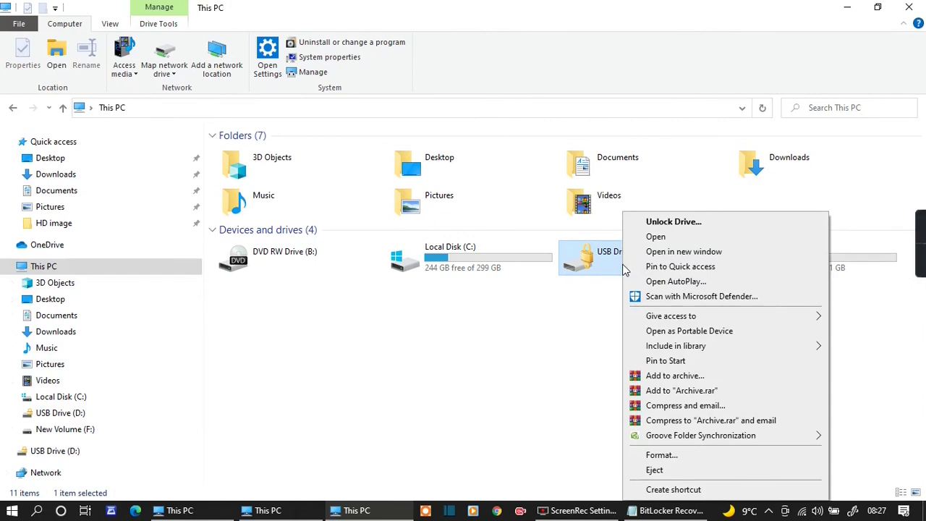
{"action": "left_click", "coordinate": [590, 304]}
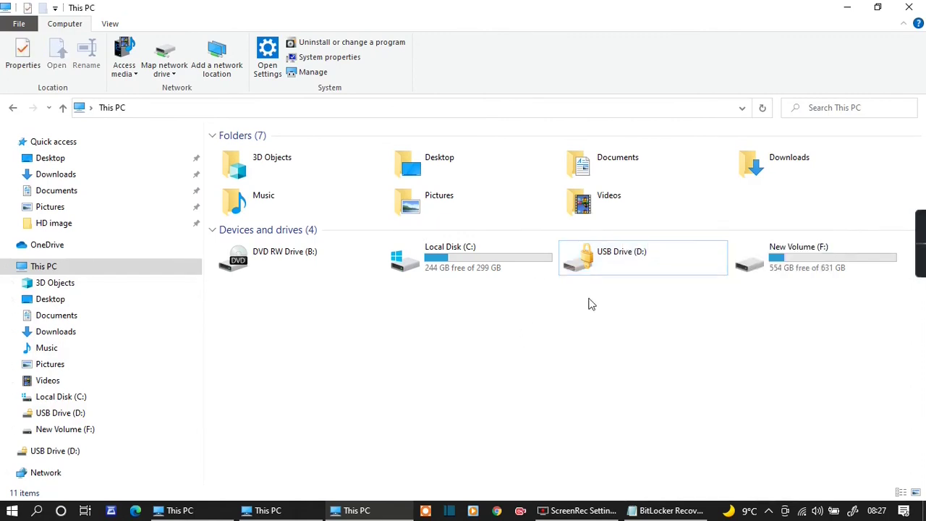
{"action": "double_click", "coordinate": [610, 260]}
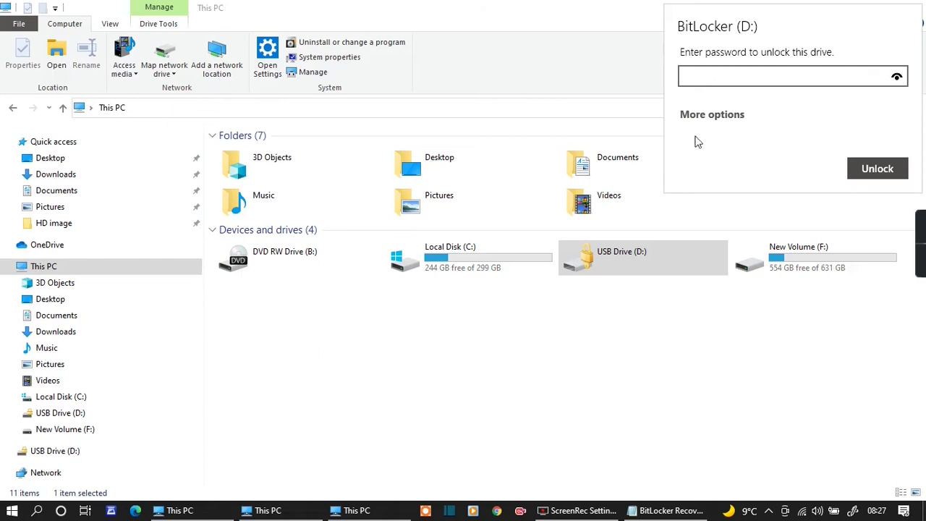
{"action": "type", "text": "***********"}
{"action": "key", "text": "Return"}
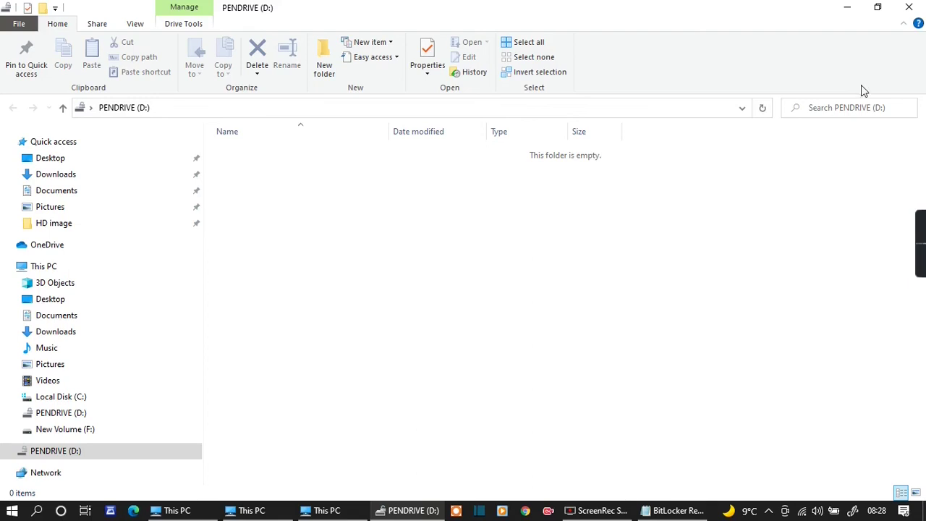
{"action": "left_click", "coordinate": [51, 266]}
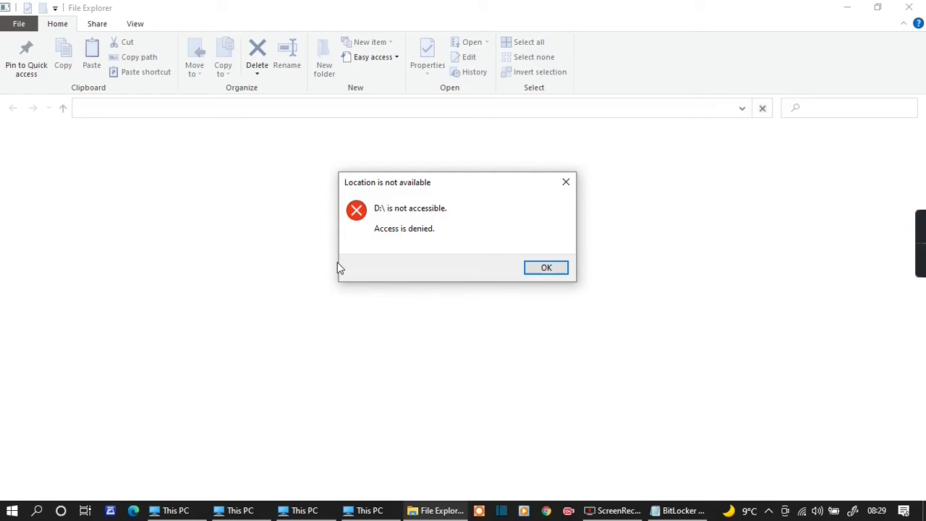
- Dismiss the access error and open the recovery key prompt for the locked USB Drive (D:)
{"action": "key", "text": "Return"}
{"action": "right_click", "coordinate": [635, 265]}
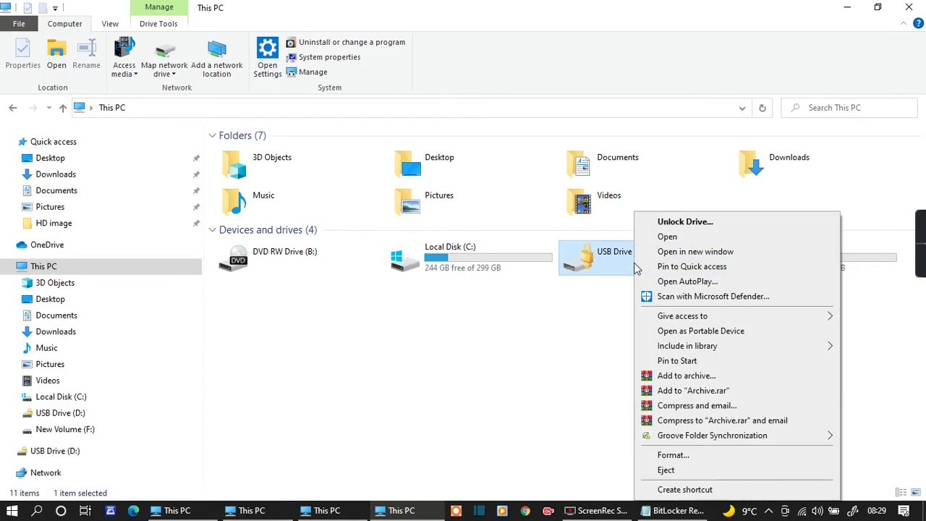
{"action": "left_click", "coordinate": [685, 222]}
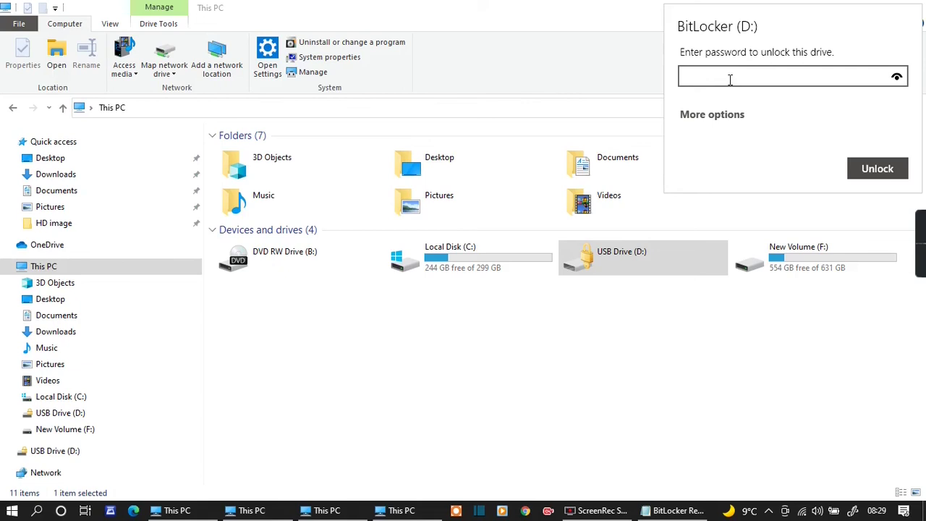
{"action": "left_click", "coordinate": [702, 117]}
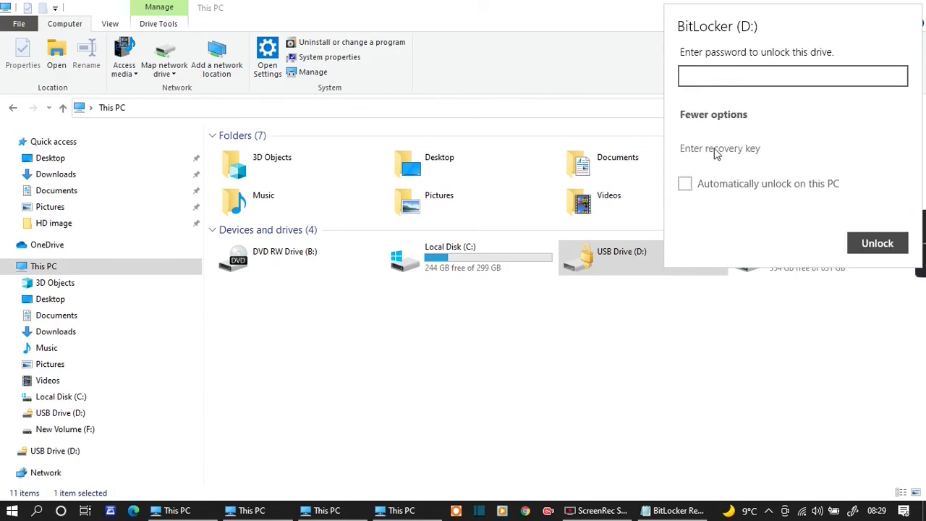
{"action": "left_click", "coordinate": [721, 150]}
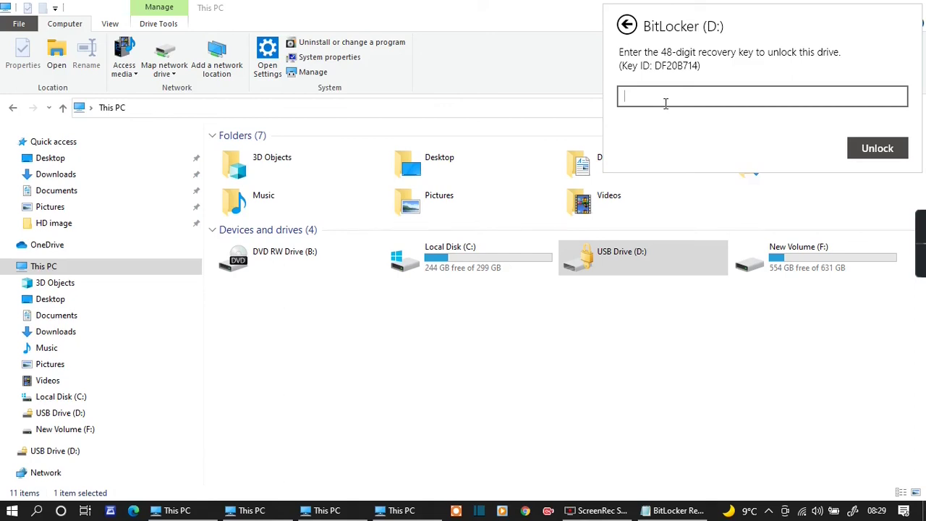
- Open the BitLocker Recovery Key text file from the Desktop, maximize it, and copy the recovery key
{"action": "key", "text": "super+d"}
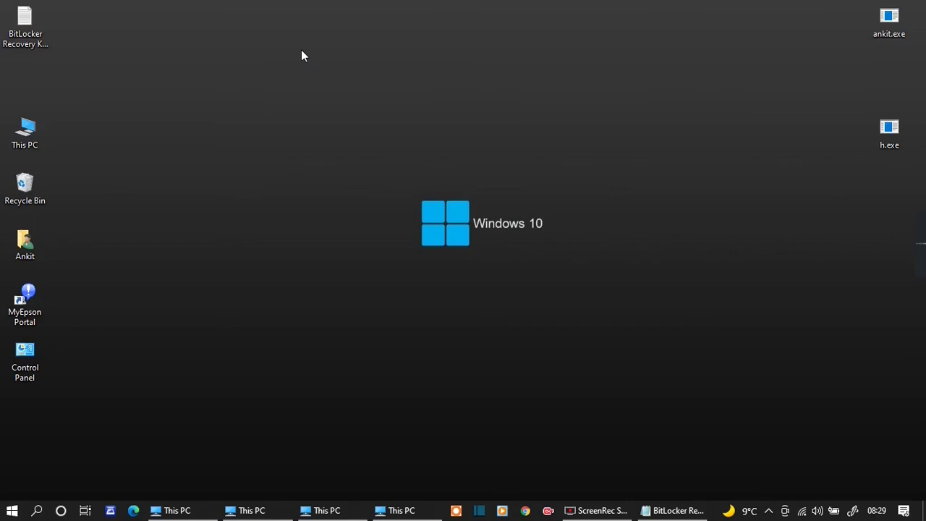
{"action": "double_click", "coordinate": [32, 34]}
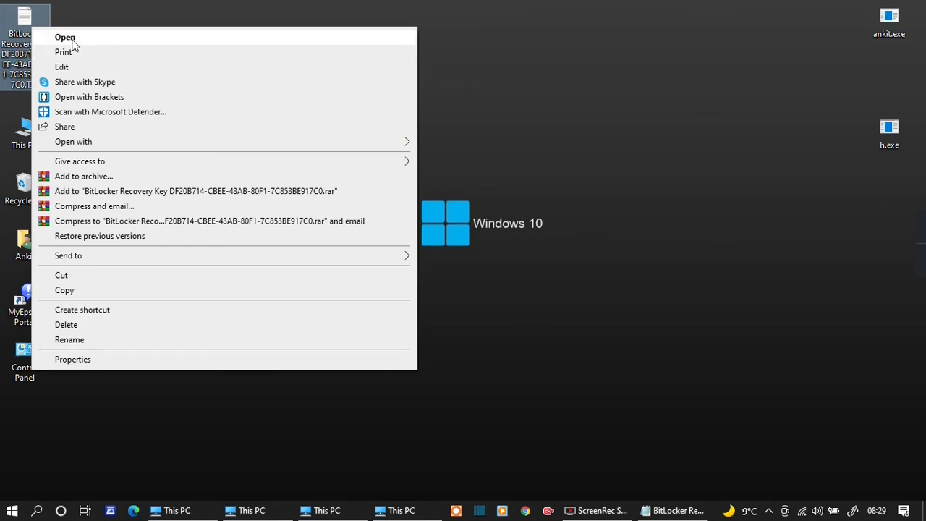
{"action": "left_click", "coordinate": [73, 41]}
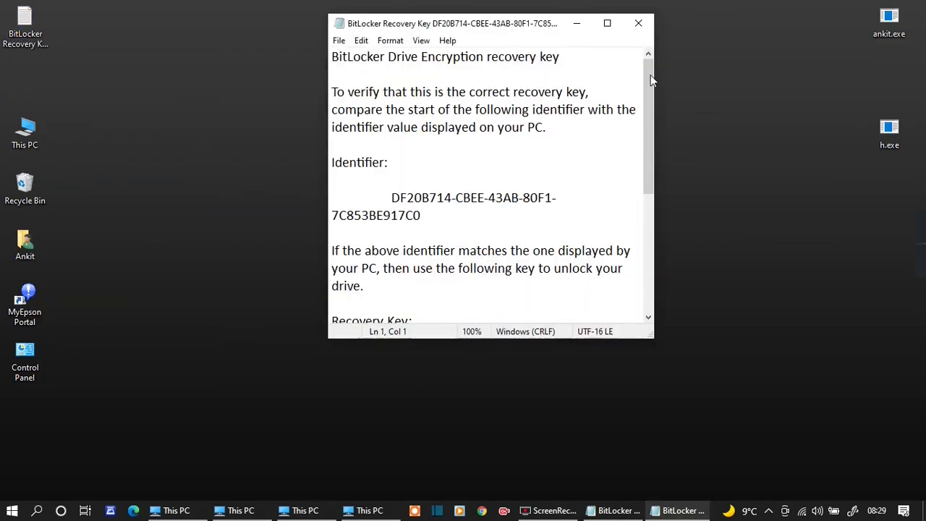
{"action": "left_click", "coordinate": [605, 23]}
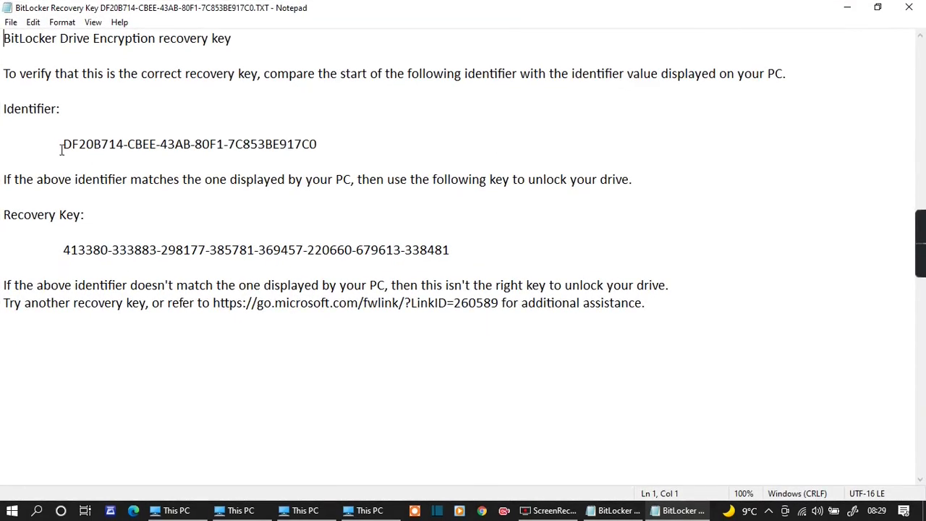
{"action": "left_click_drag", "start_coordinate": [56, 253], "coordinate": [446, 262]}
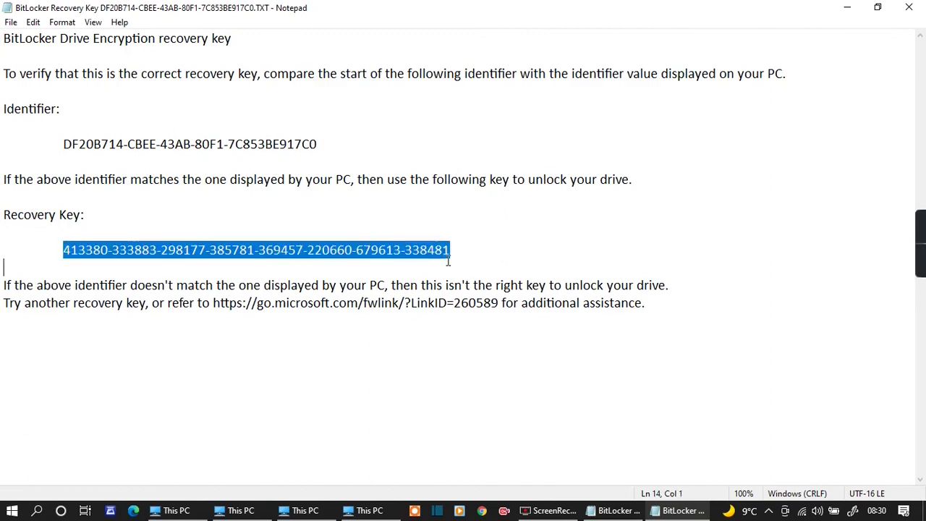
{"action": "right_click", "coordinate": [348, 248]}
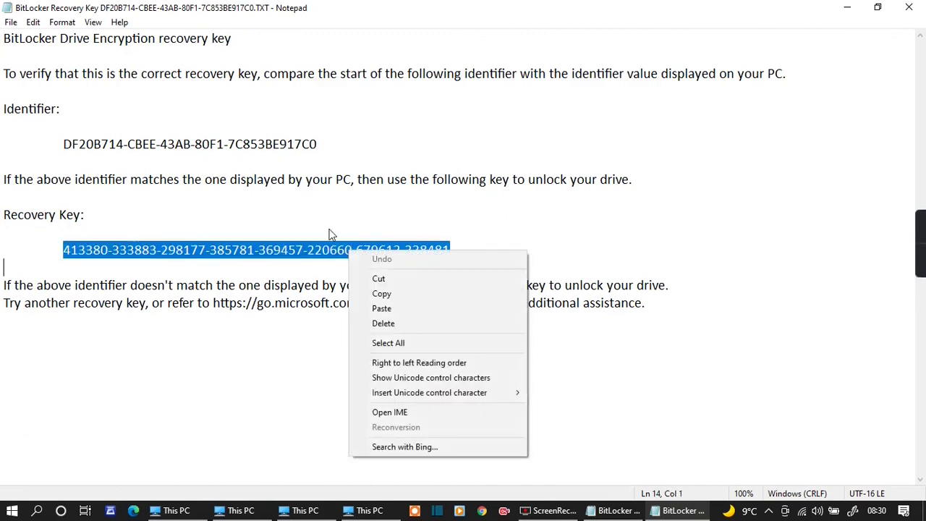
{"action": "left_click", "coordinate": [382, 294]}
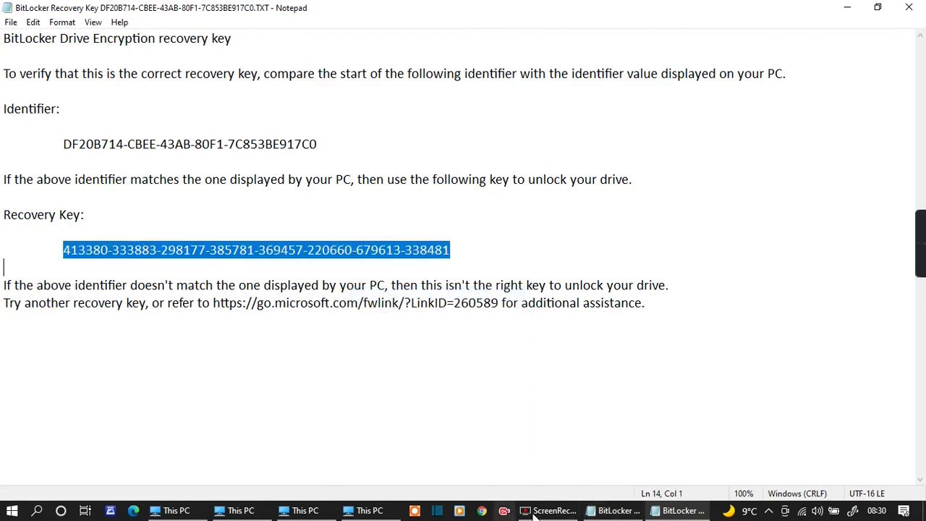
- Unlock USB Drive (D:) by pasting the copied BitLocker recovery key, and return to This PC
{"action": "left_click", "coordinate": [370, 511]}
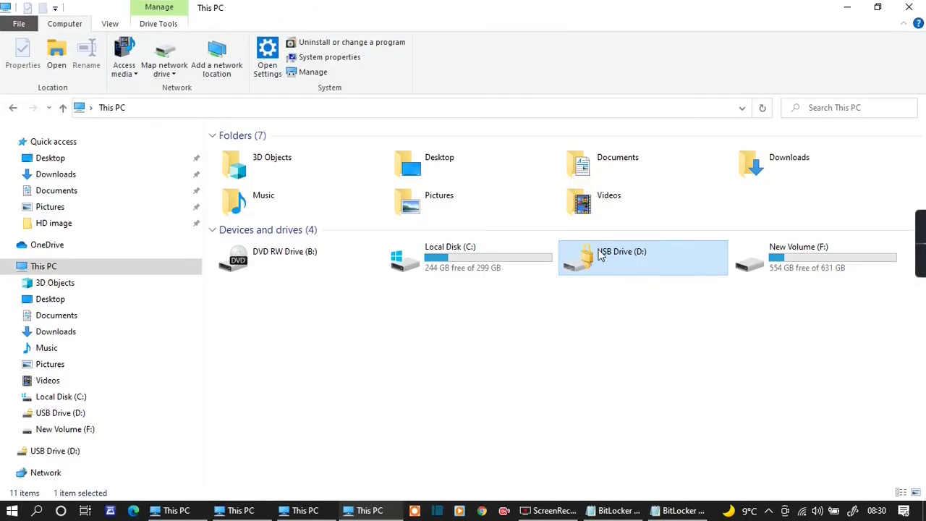
{"action": "right_click", "coordinate": [599, 256]}
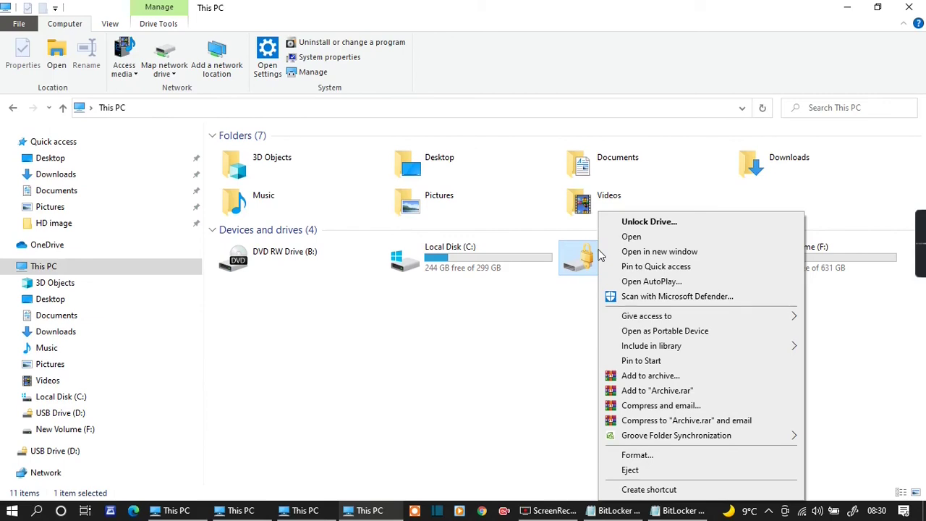
{"action": "left_click", "coordinate": [648, 220]}
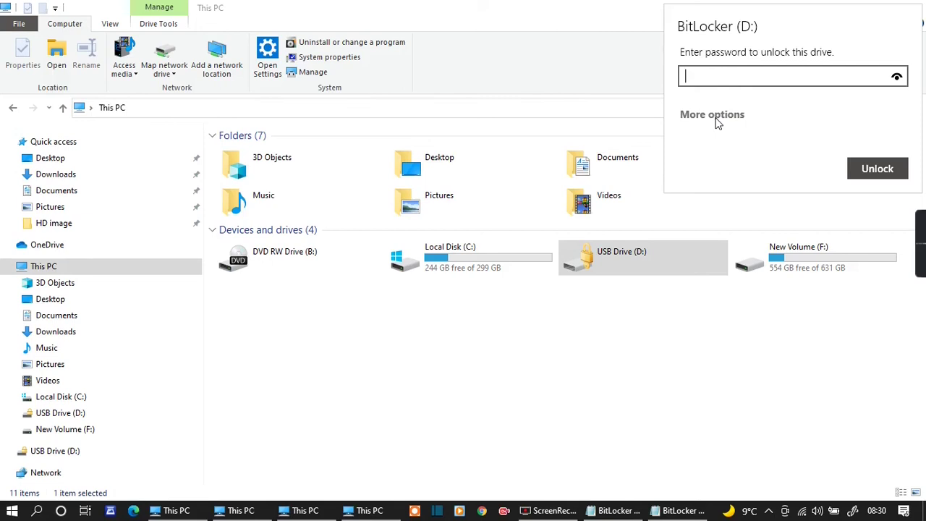
{"action": "left_click", "coordinate": [717, 119]}
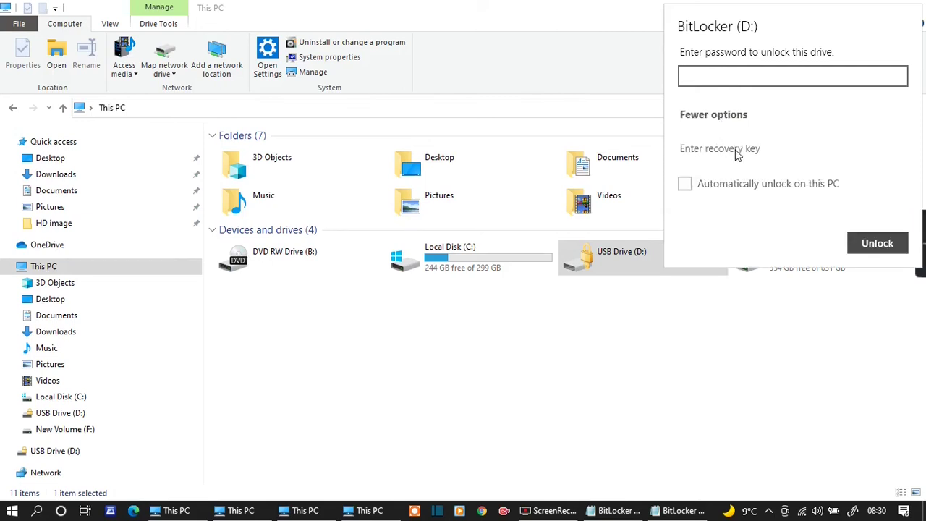
{"action": "left_click", "coordinate": [737, 156]}
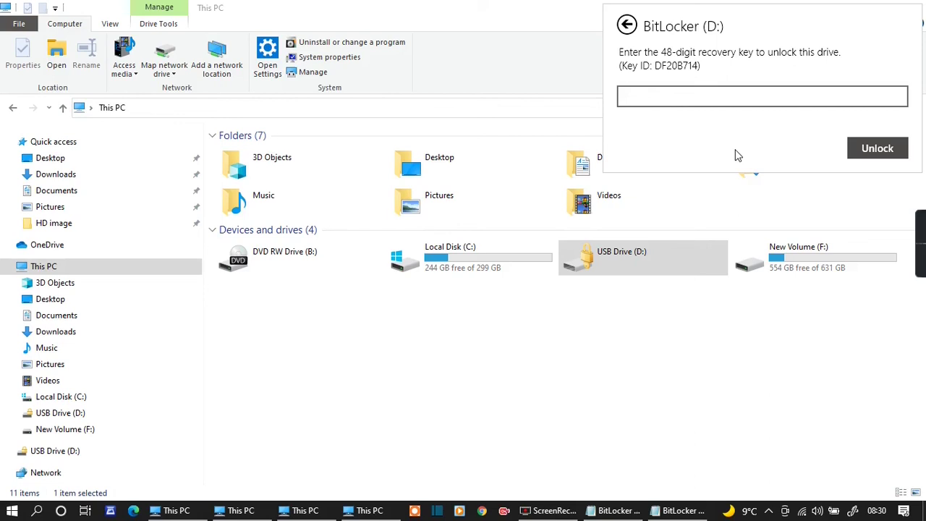
{"action": "key", "text": "ctrl+v"}
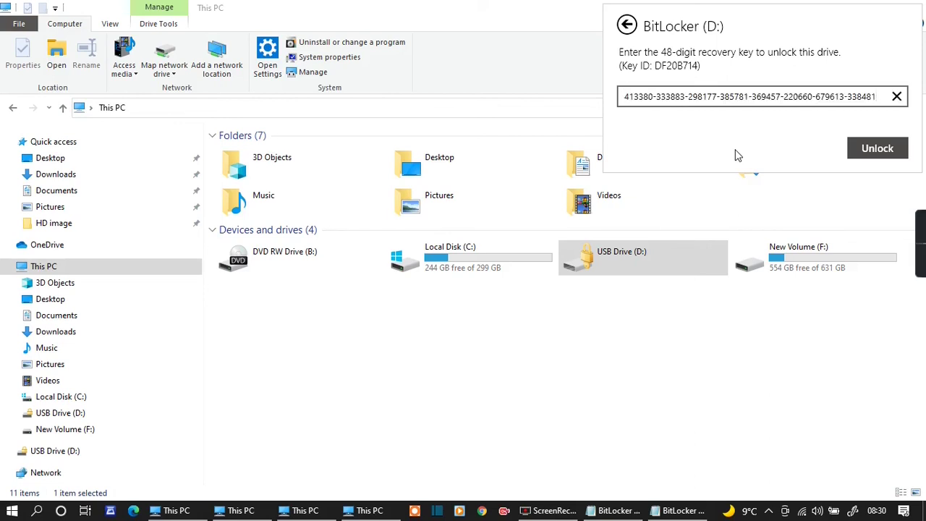
{"action": "left_click", "coordinate": [889, 152]}
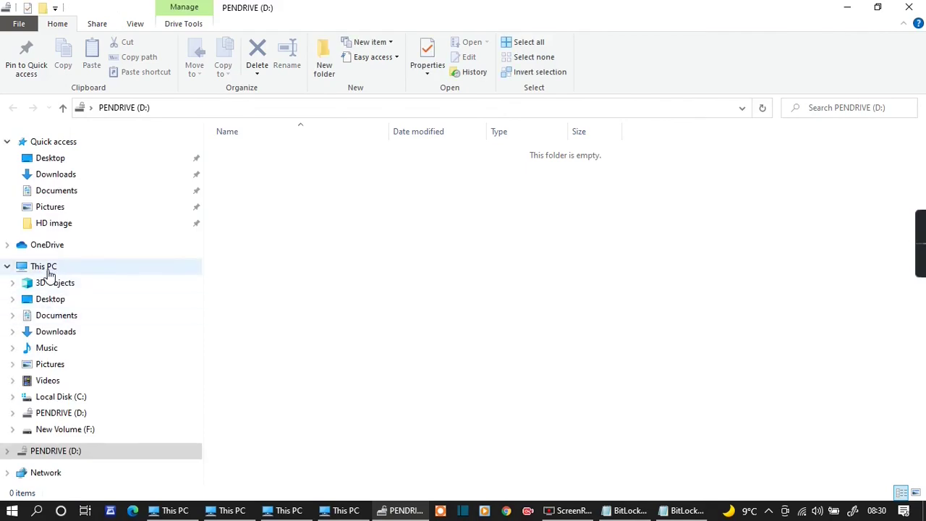
{"action": "left_click", "coordinate": [45, 267]}
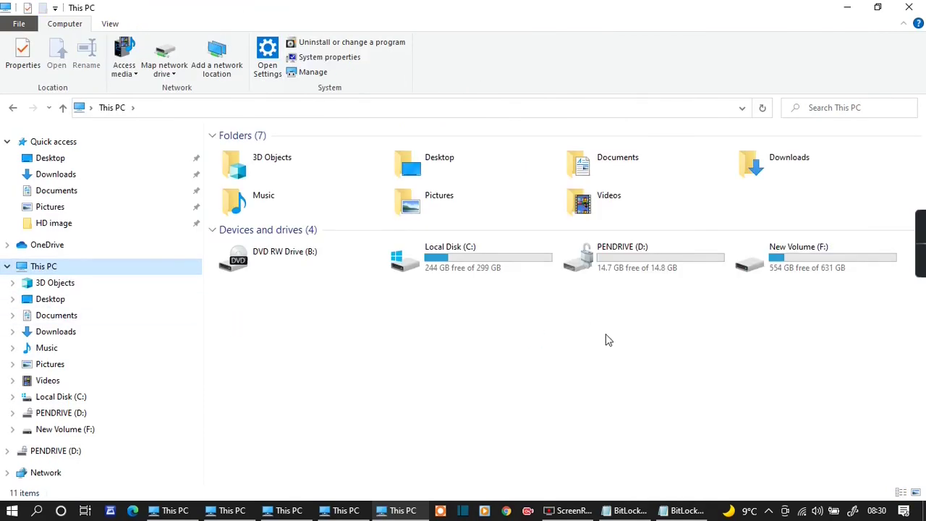